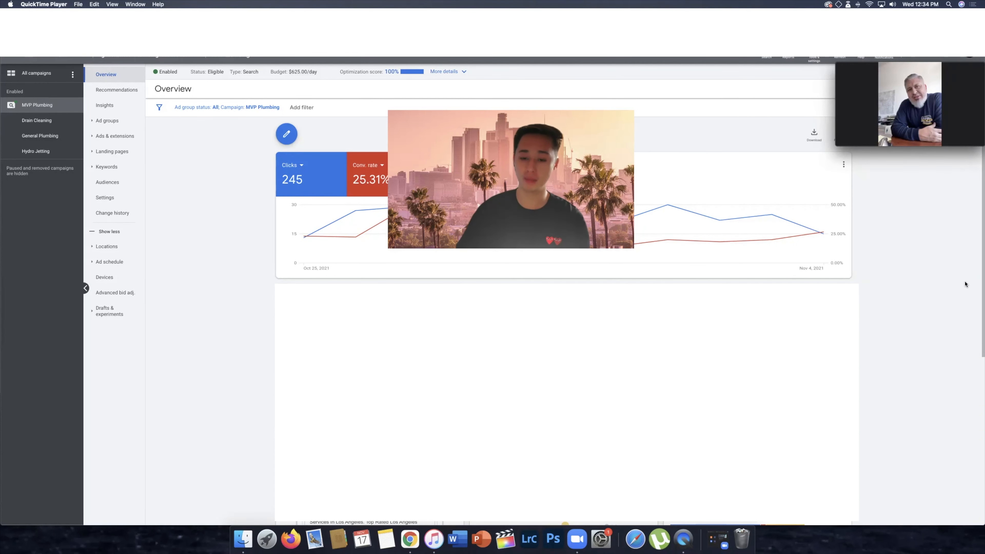
- Enlarge the floating video window over the campaign overview to roughly half the screen width
{"action": "mouse_move", "coordinate": [842, 138]}
{"action": "left_click_drag", "start_coordinate": [838, 144], "coordinate": [626, 264]}
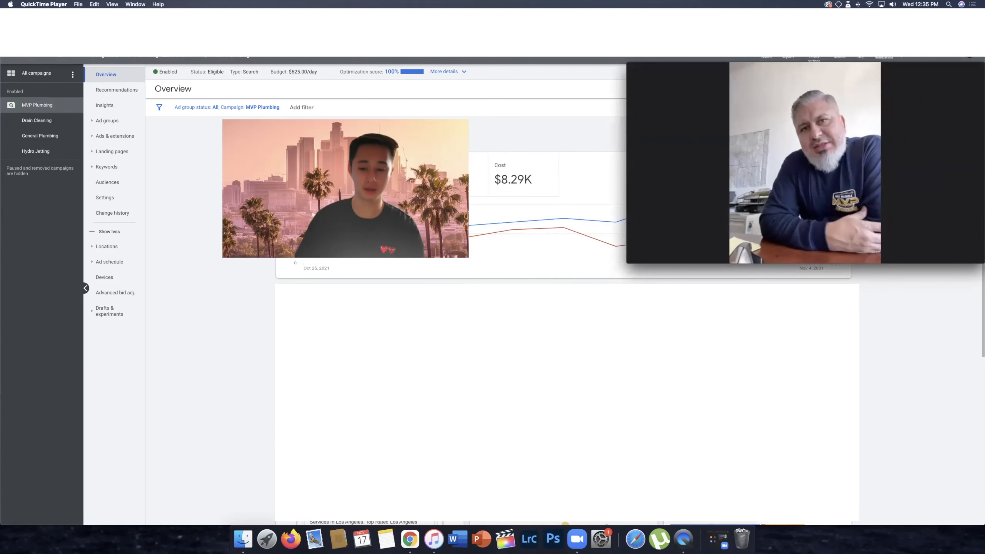
{"action": "left_click_drag", "start_coordinate": [627, 264], "coordinate": [502, 294]}
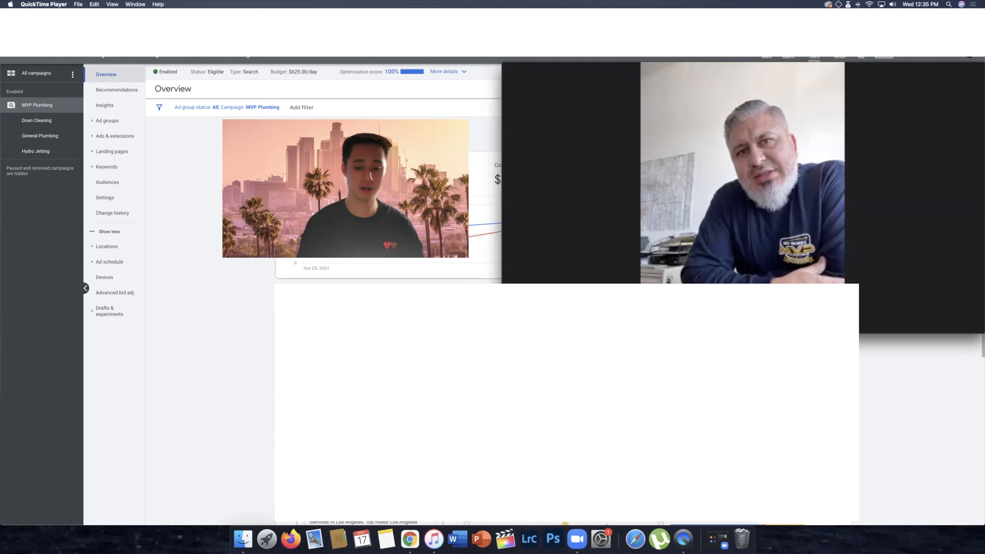
{"action": "mouse_move", "coordinate": [746, 269]}
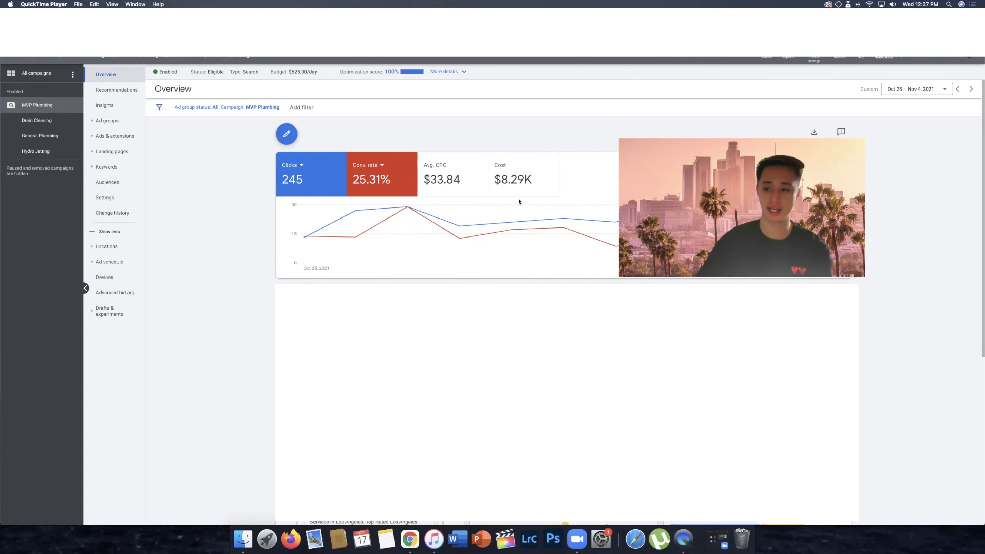
- Compare the MVP Plumbing campaign overview with the Unique Callers report in the call tracking account
{"action": "left_click", "coordinate": [532, 113]}
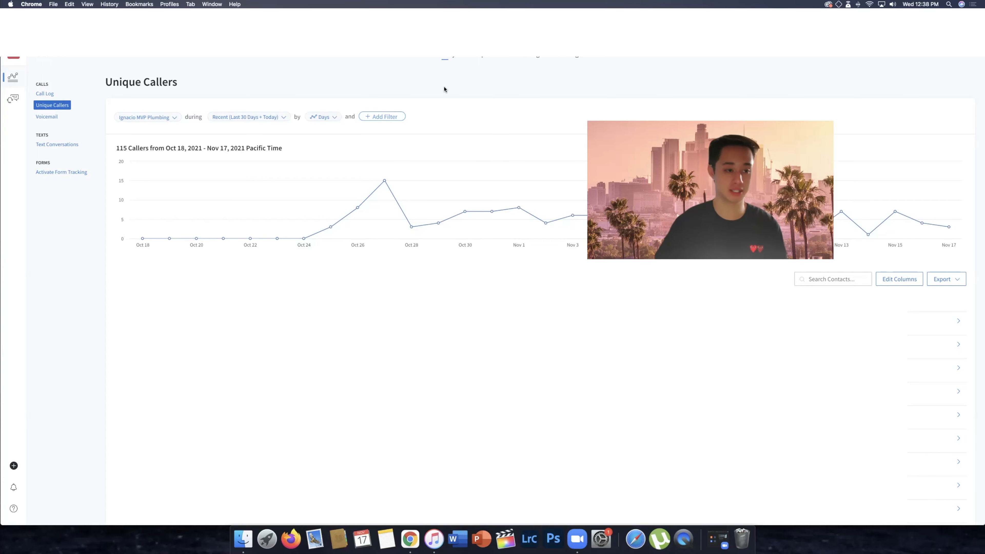
{"action": "left_click", "coordinate": [112, 14]}
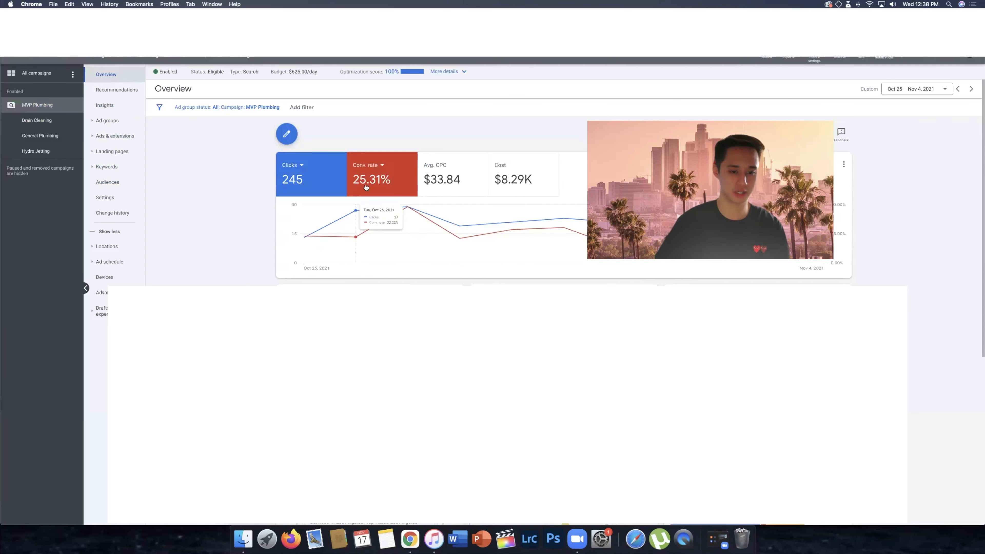
{"action": "left_click", "coordinate": [232, 14]}
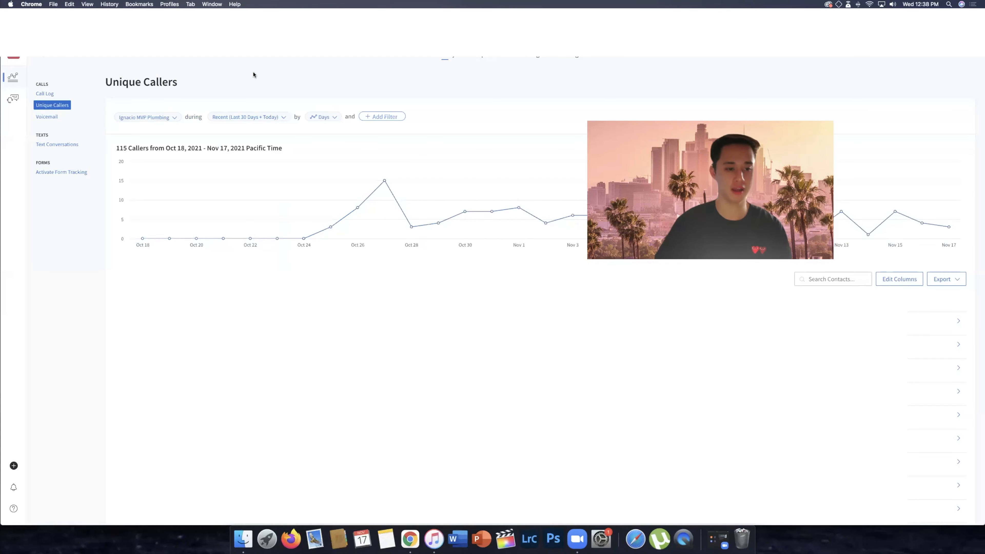
{"action": "key", "text": "ctrl+shift+Tab"}
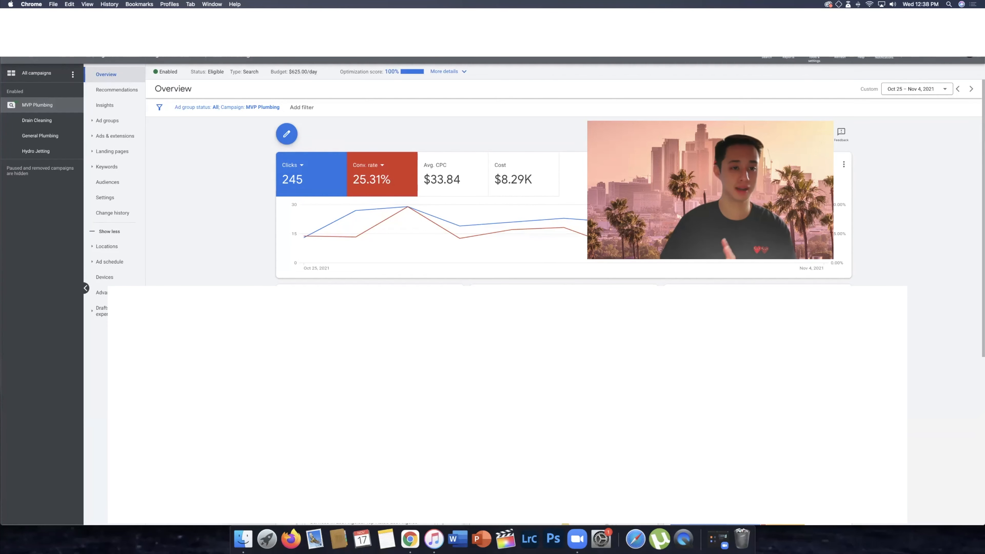
{"action": "key", "text": "ctrl+Tab"}
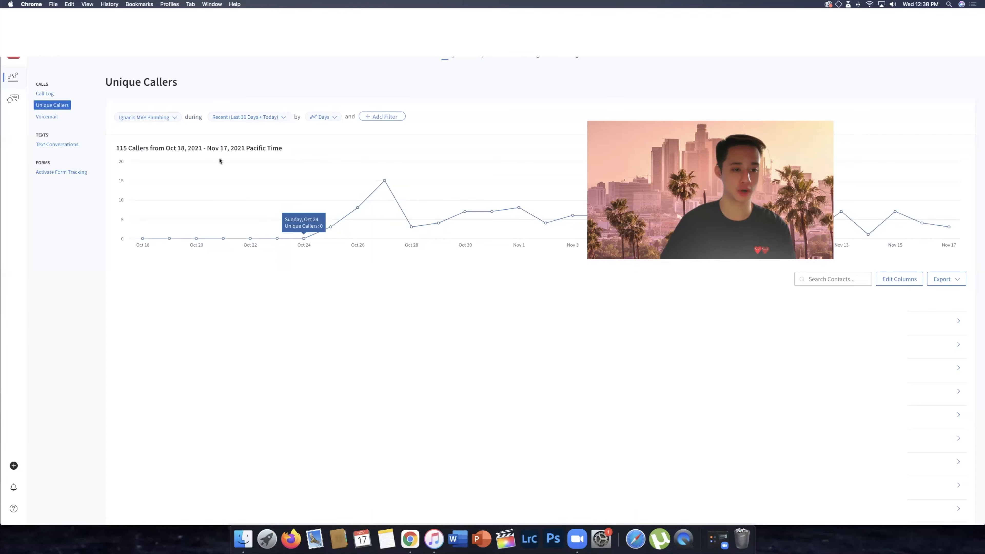
- Set the Unique Callers report to a custom range of Oct 25 to Nov 3, 2021 and highlight its caller summary line
{"action": "left_click", "coordinate": [263, 117]}
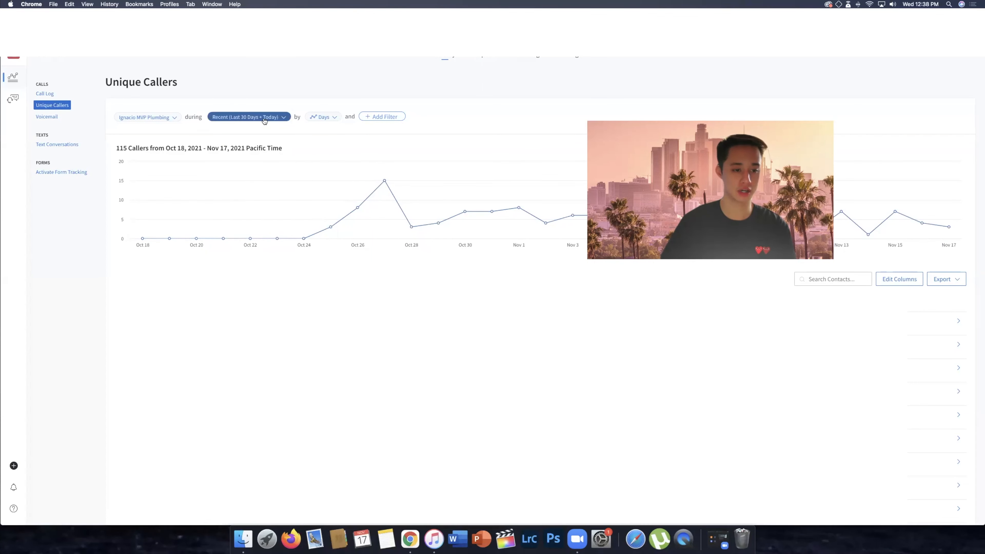
{"action": "left_click", "coordinate": [350, 141]}
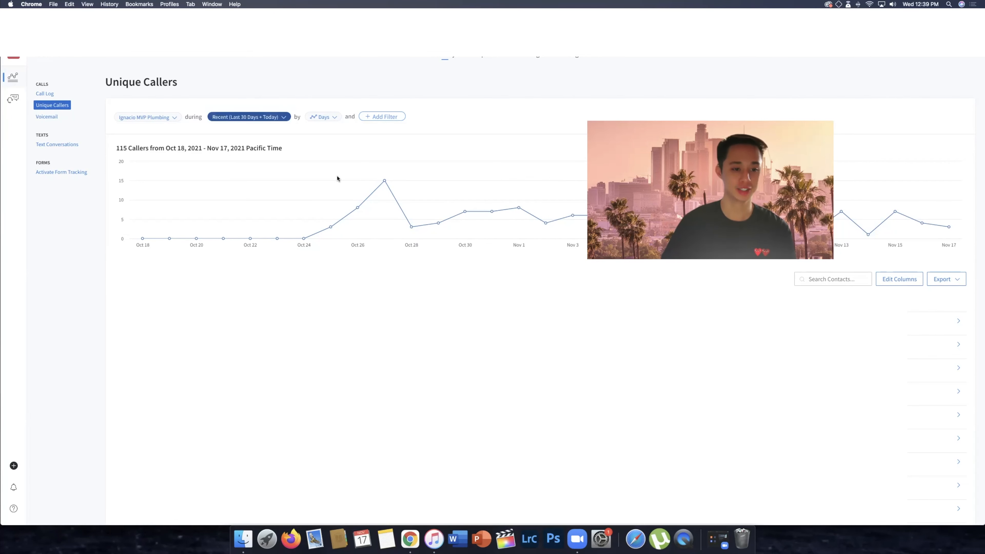
{"action": "left_click", "coordinate": [277, 118]}
{"action": "left_click", "coordinate": [224, 132]}
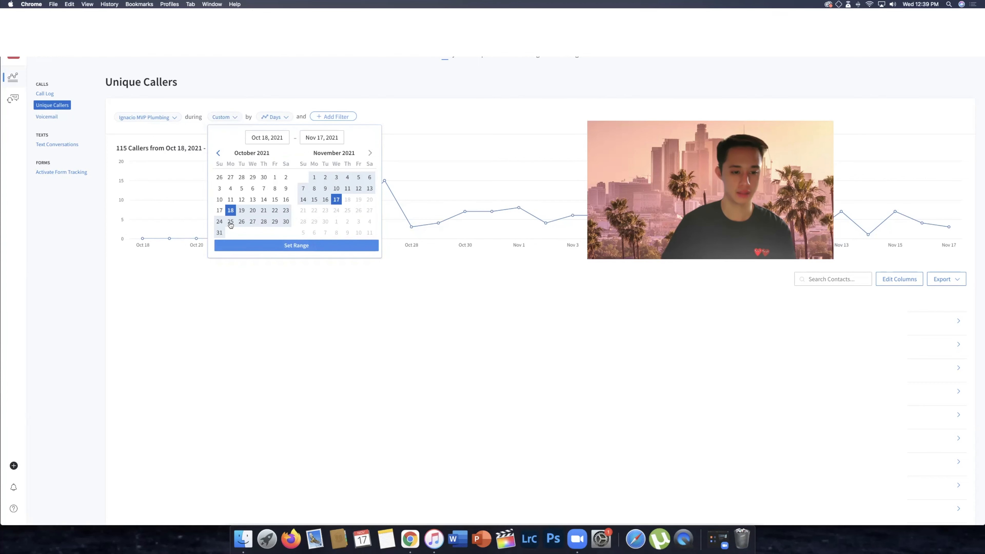
{"action": "left_click", "coordinate": [231, 222]}
{"action": "left_click", "coordinate": [336, 178]}
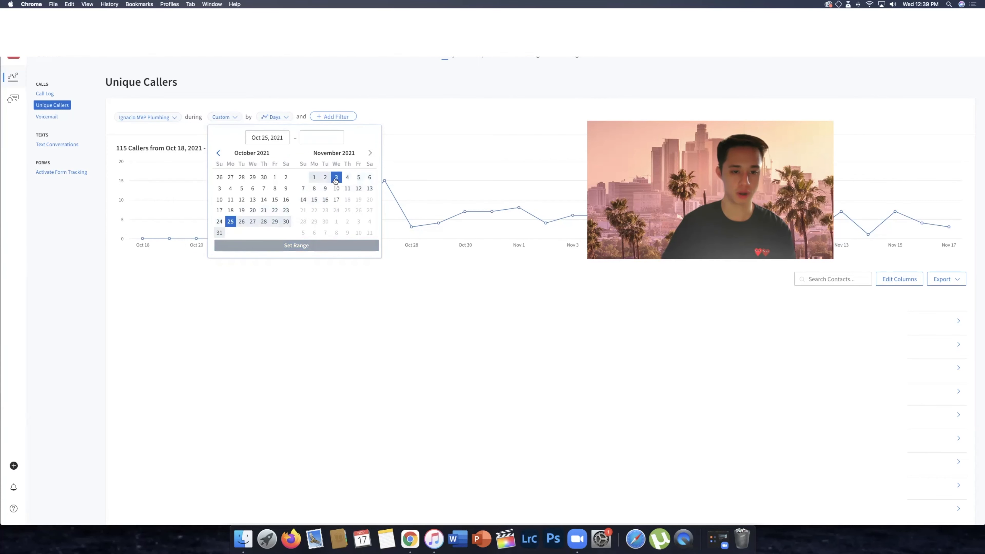
{"action": "key", "text": "ctrl+Tab"}
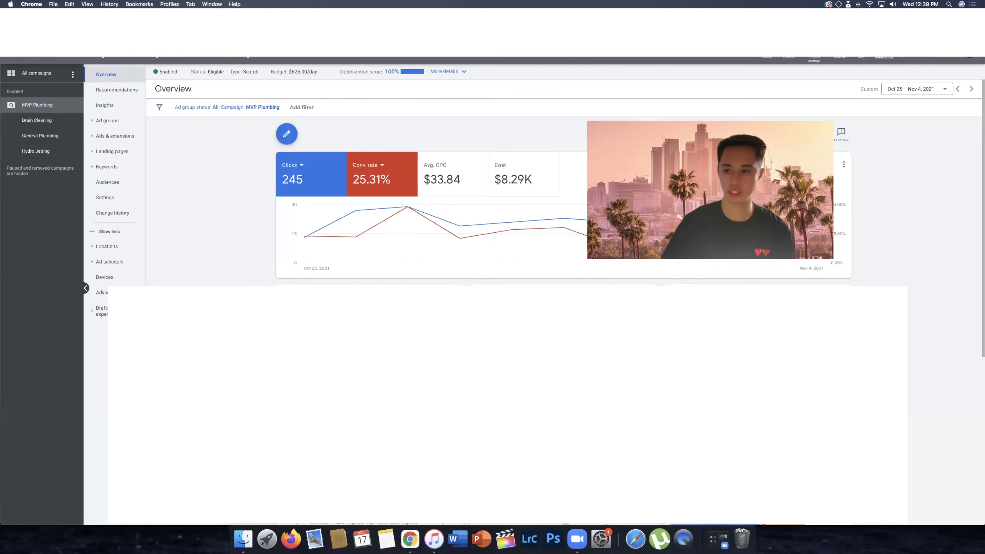
{"action": "key", "text": "ctrl+shift+Tab"}
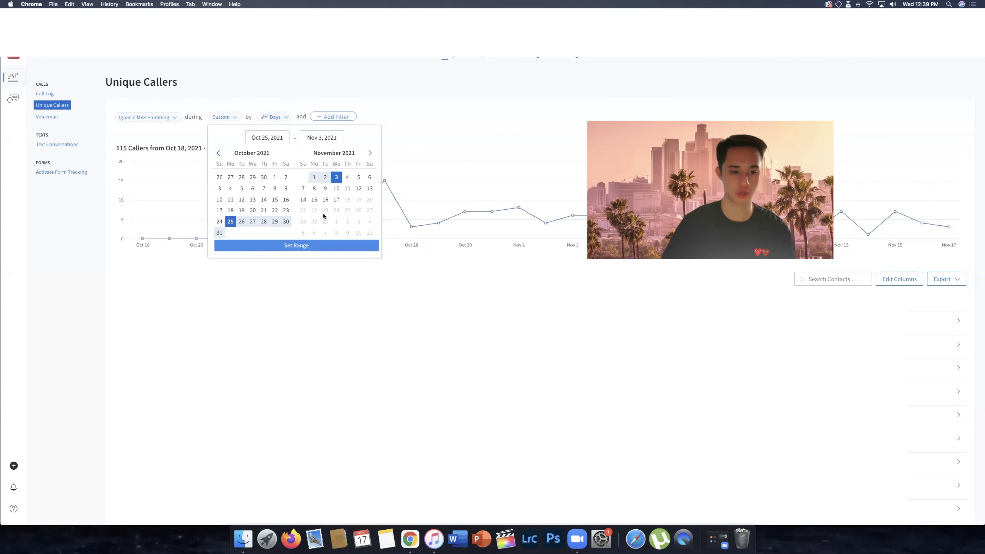
{"action": "left_click", "coordinate": [316, 246]}
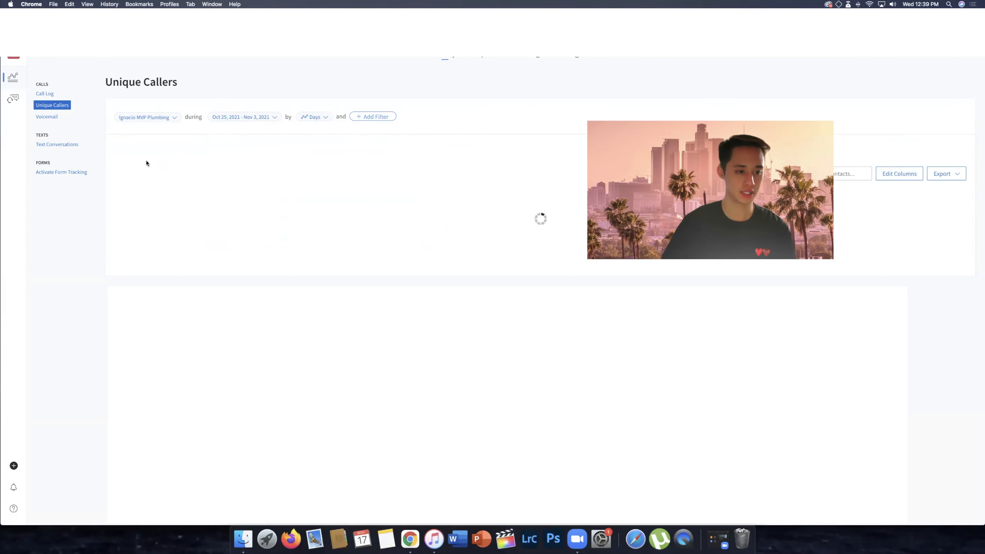
{"action": "left_click_drag", "start_coordinate": [115, 149], "coordinate": [292, 153]}
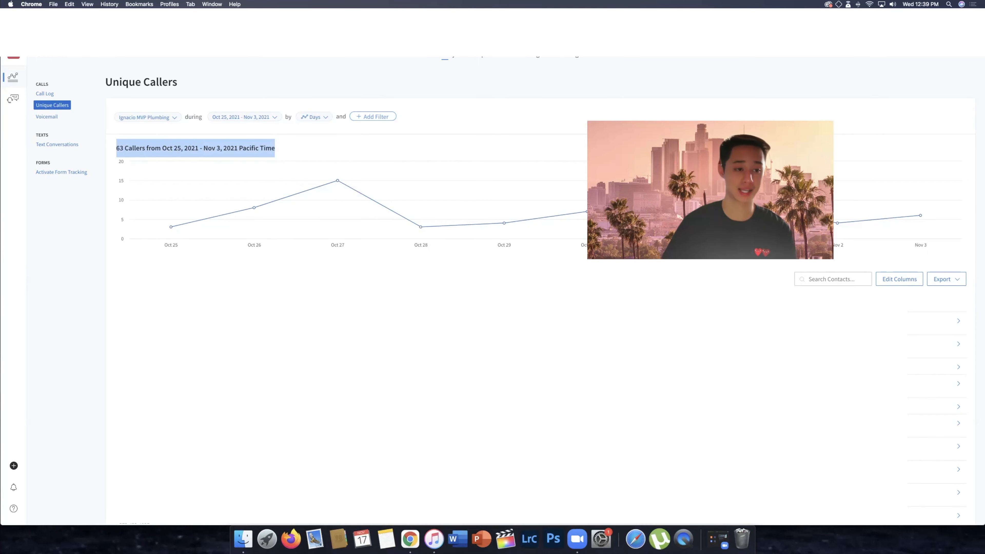
{"action": "left_click", "coordinate": [295, 152]}
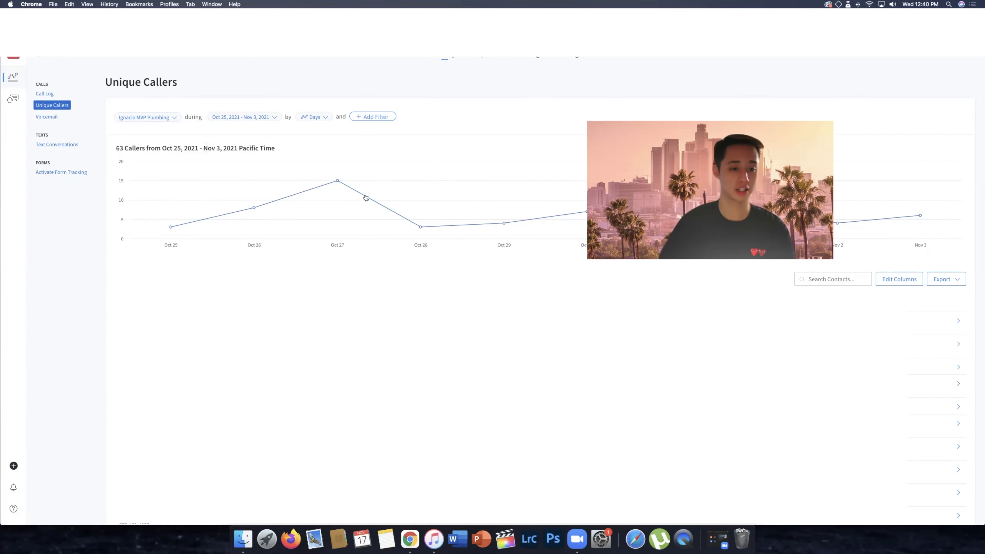
- Switch back to the MVP Plumbing campaign overview and plot Conv. rate, Avg. CPC and Cost alongside Clicks on the chart
{"action": "key", "text": "ctrl+Tab"}
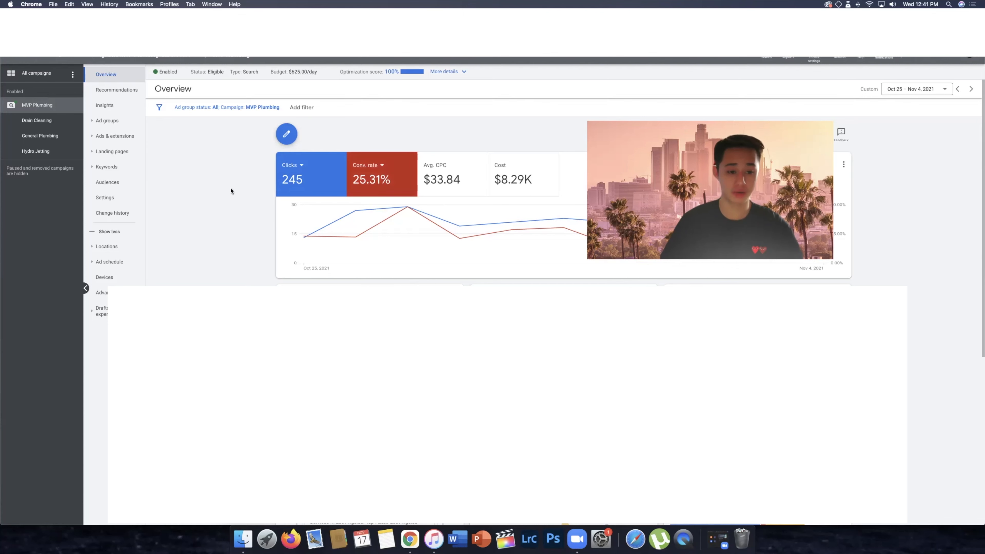
{"action": "left_click", "coordinate": [373, 166]}
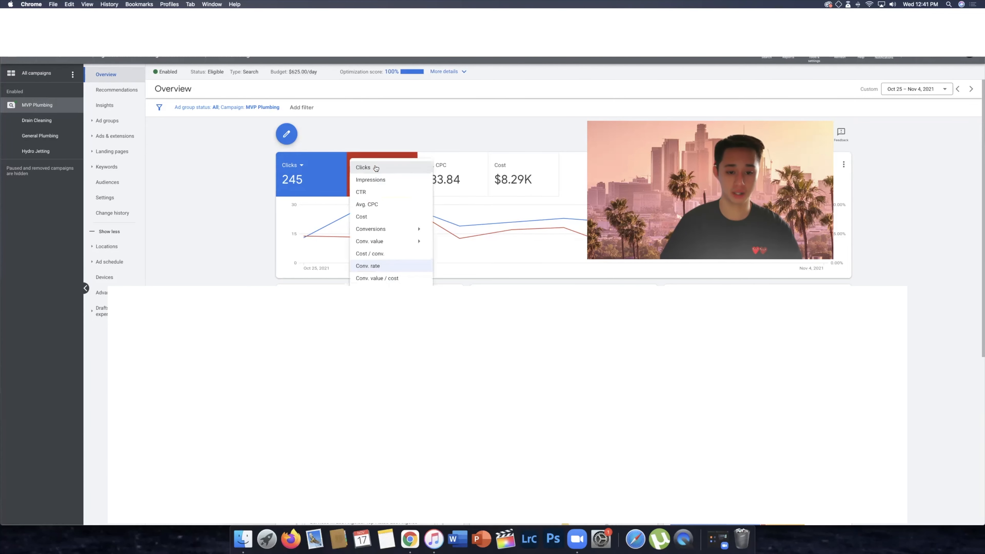
{"action": "left_click", "coordinate": [388, 266]}
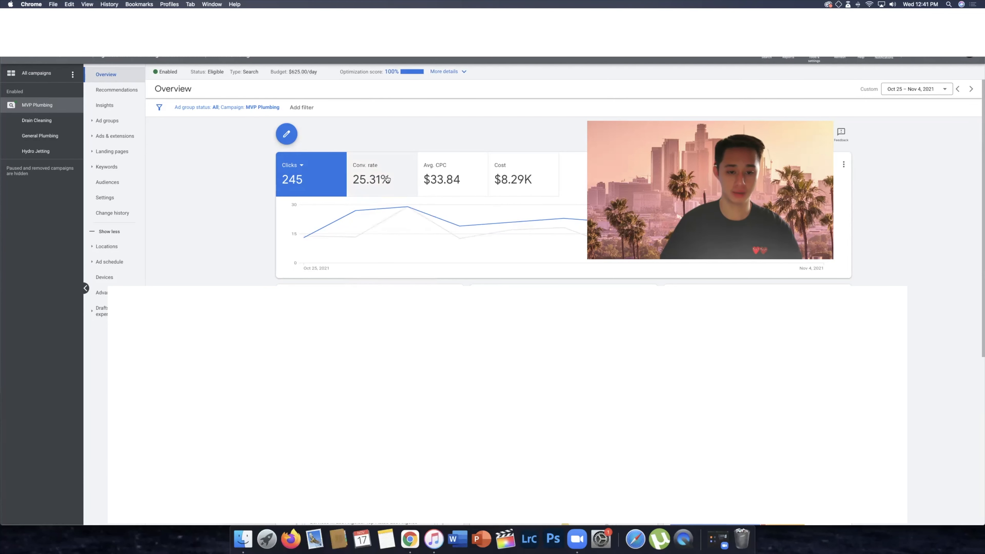
{"action": "left_click", "coordinate": [380, 187]}
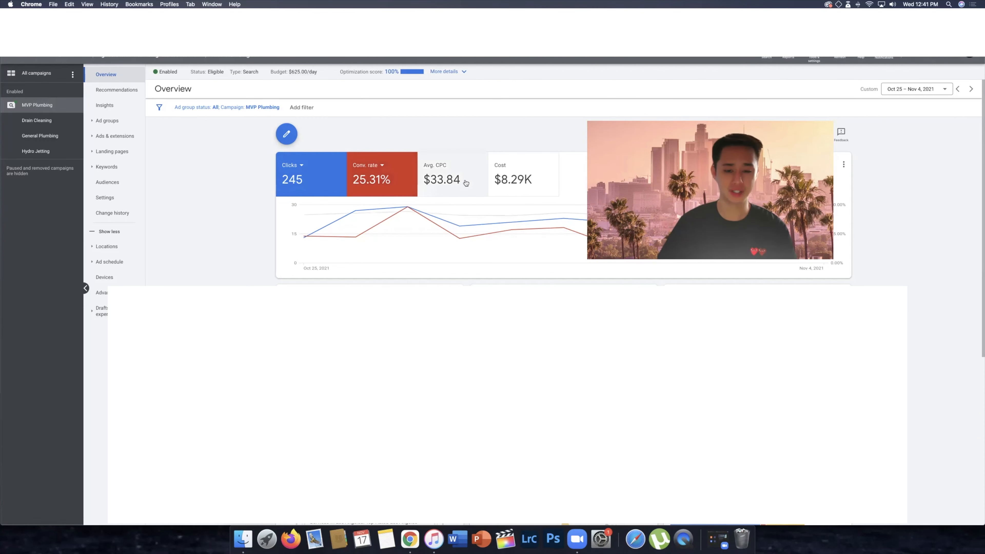
{"action": "left_click", "coordinate": [447, 167]}
{"action": "left_click", "coordinate": [448, 166]}
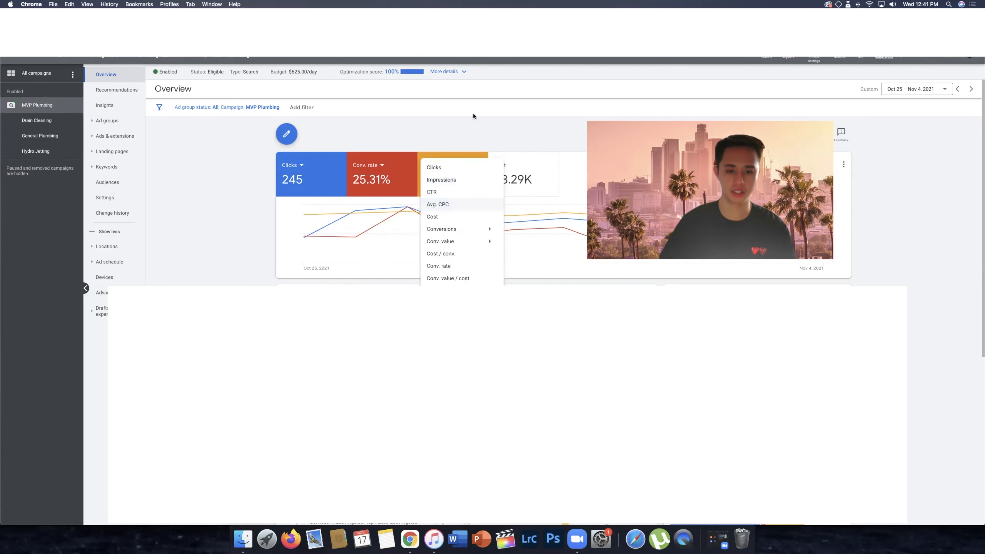
{"action": "left_click", "coordinate": [471, 202]}
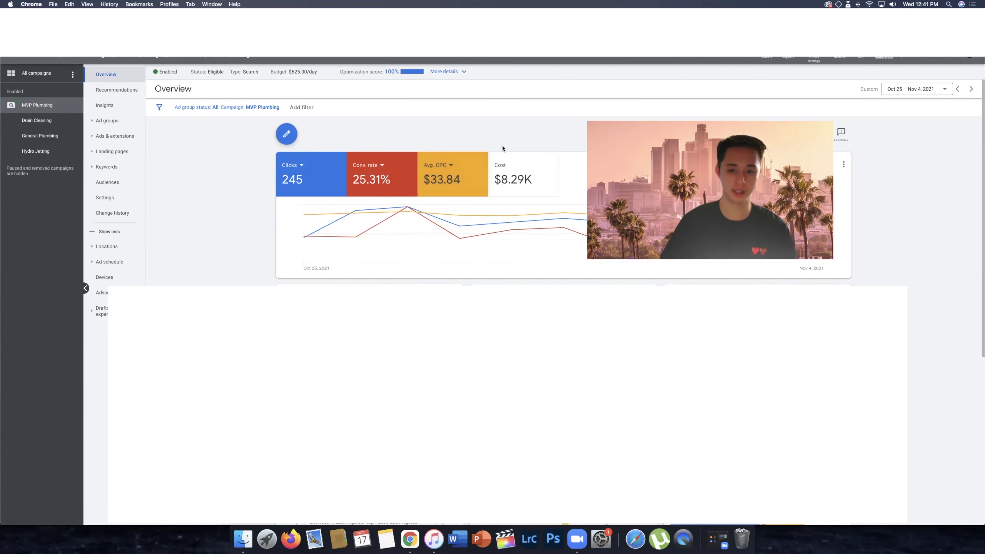
{"action": "left_click", "coordinate": [533, 168]}
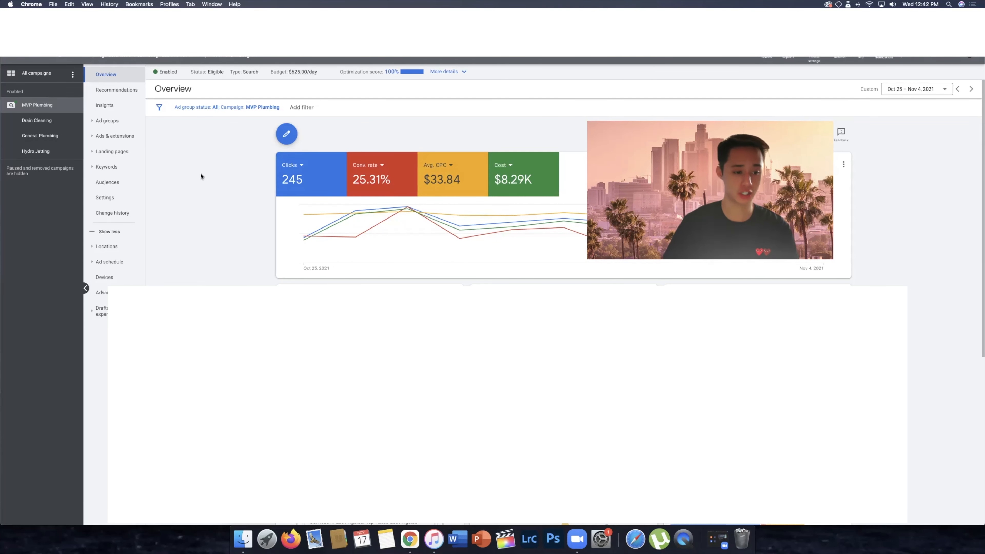
- Open the MVP Plumbing campaign settings and examine the targeted locations together with the target and exclude location options
{"action": "left_click", "coordinate": [112, 198]}
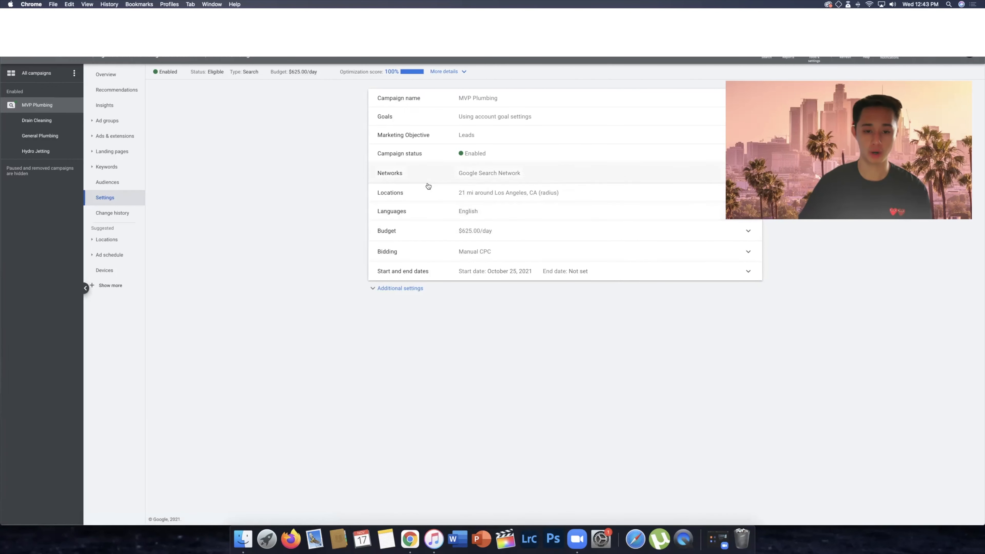
{"action": "left_click", "coordinate": [427, 193]}
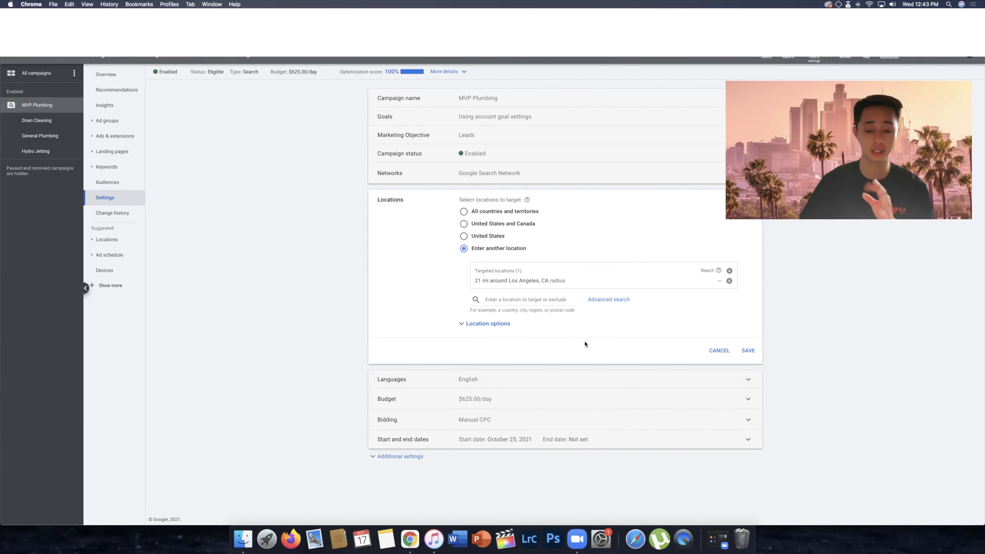
{"action": "left_click", "coordinate": [483, 324]}
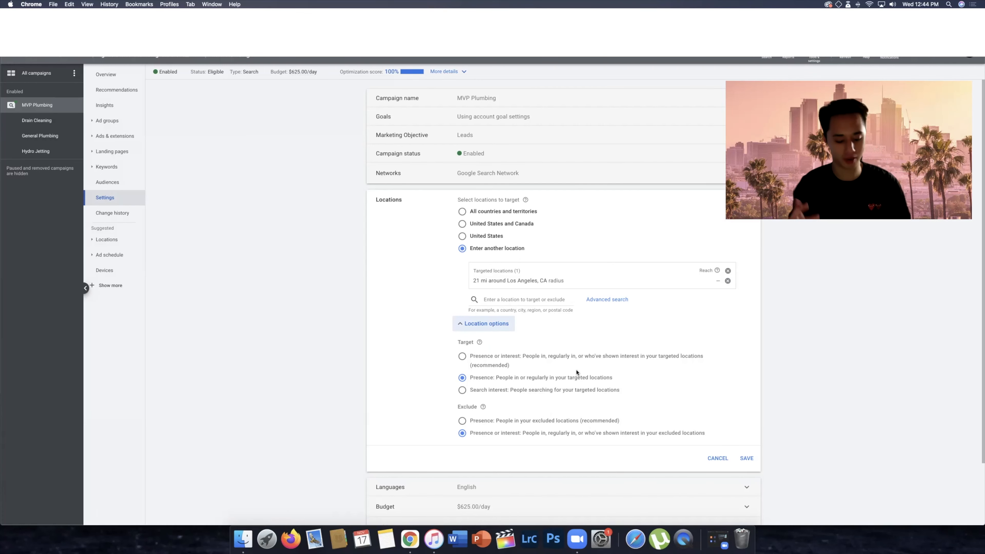
{"action": "key", "text": "XF86MonBrightnessUp"}
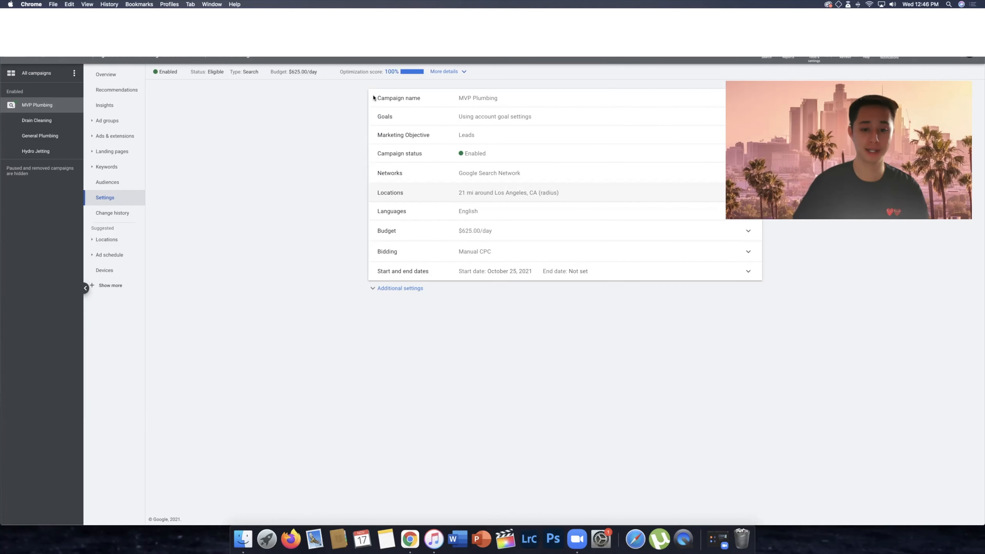
- Examine plumbing landing page examples, comparing the image search results and the Plumber Bot template with the Roto-Rooter Westminster page
{"action": "key", "text": "ctrl+Tab"}
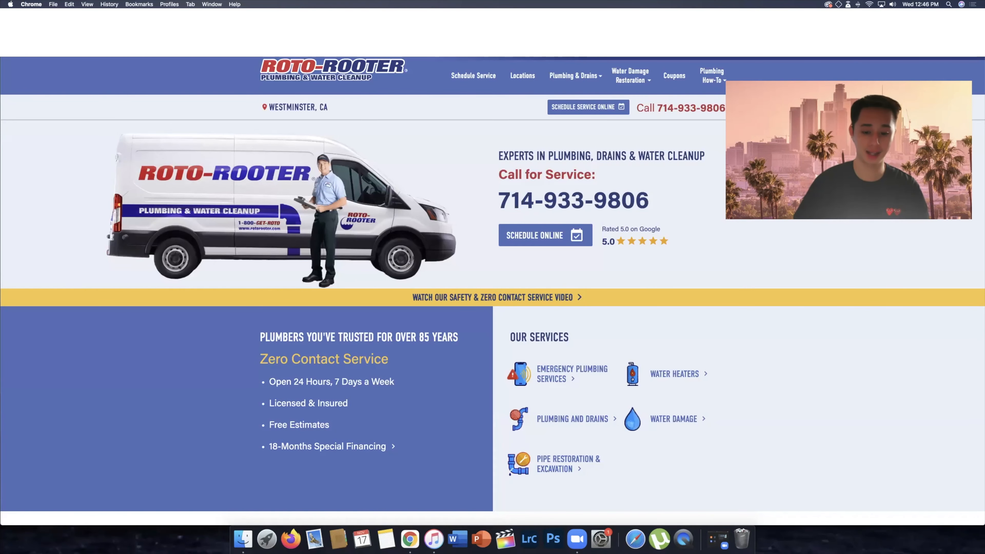
{"action": "key", "text": "ctrl+Tab"}
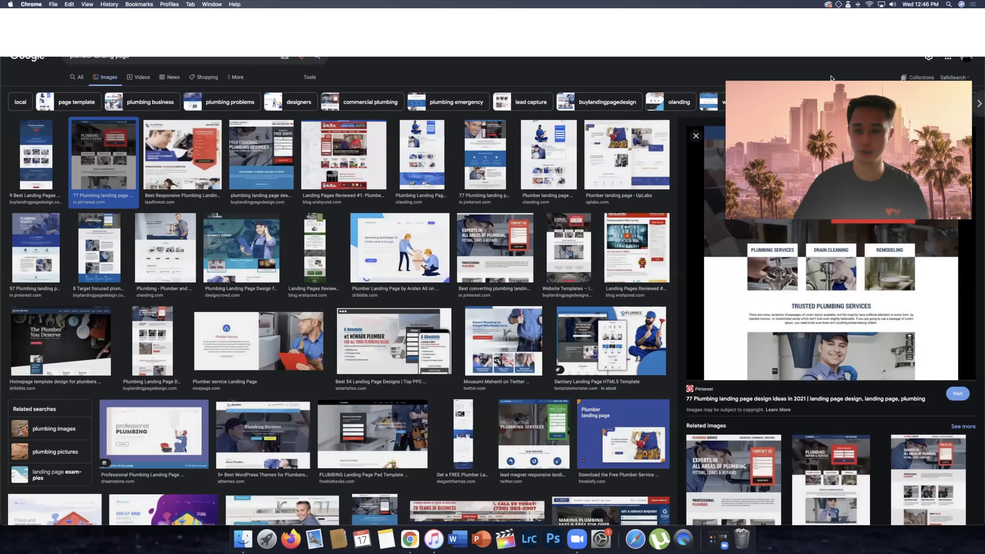
{"action": "left_click", "coordinate": [34, 163]}
{"action": "scroll", "coordinate": [34, 162], "scroll_direction": "down", "scroll_amount": 2}
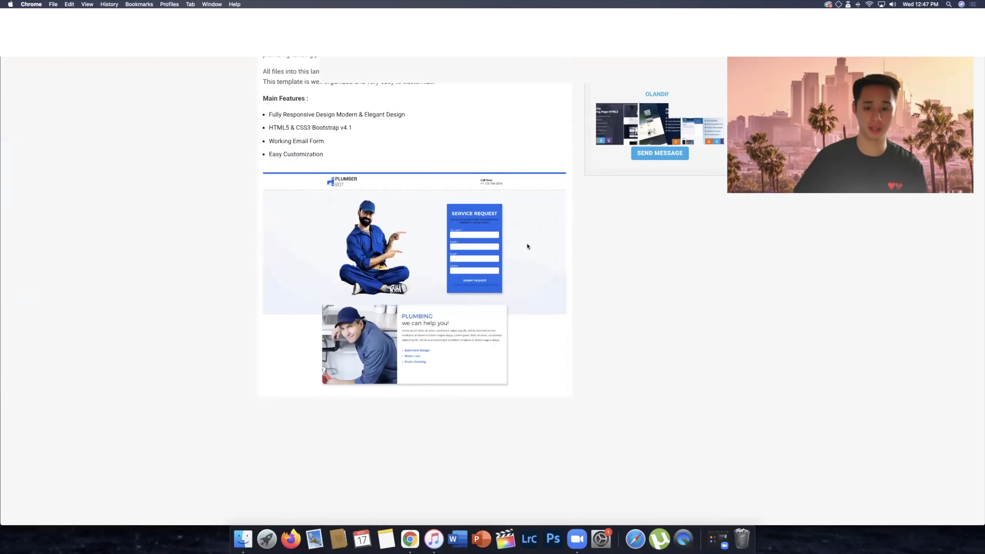
{"action": "scroll", "coordinate": [528, 246], "scroll_direction": "down", "scroll_amount": 3}
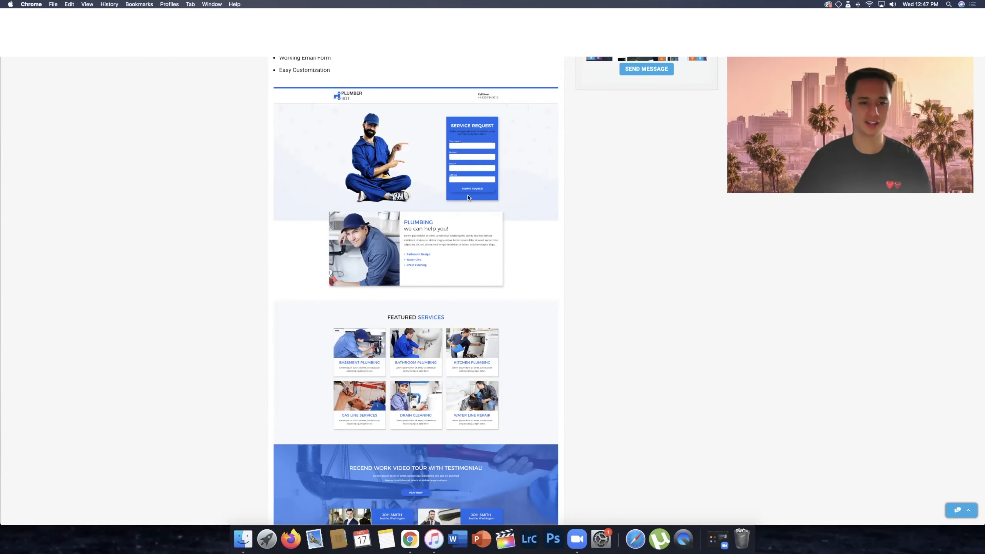
{"action": "scroll", "coordinate": [551, 259], "scroll_direction": "down", "scroll_amount": 2}
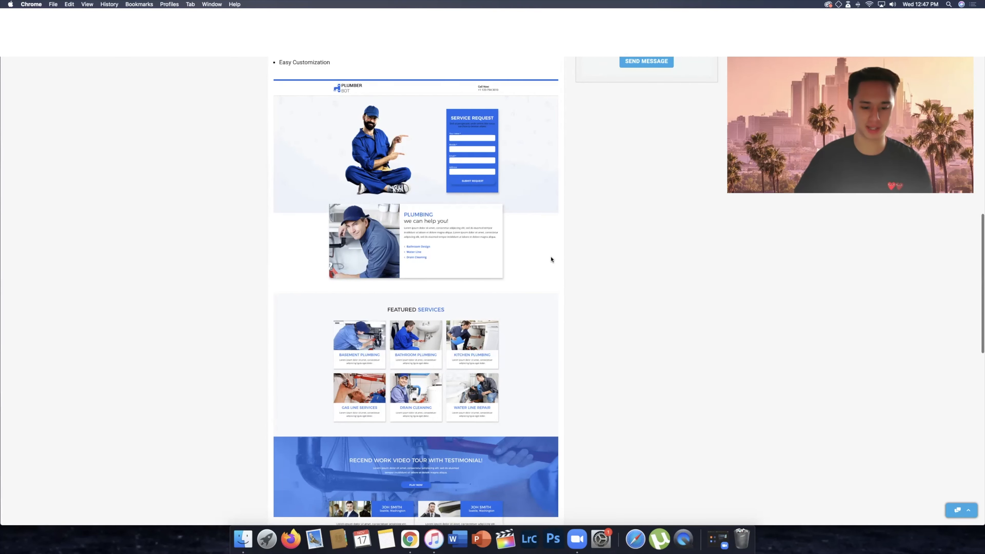
{"action": "scroll", "coordinate": [552, 259], "scroll_direction": "up", "scroll_amount": 1}
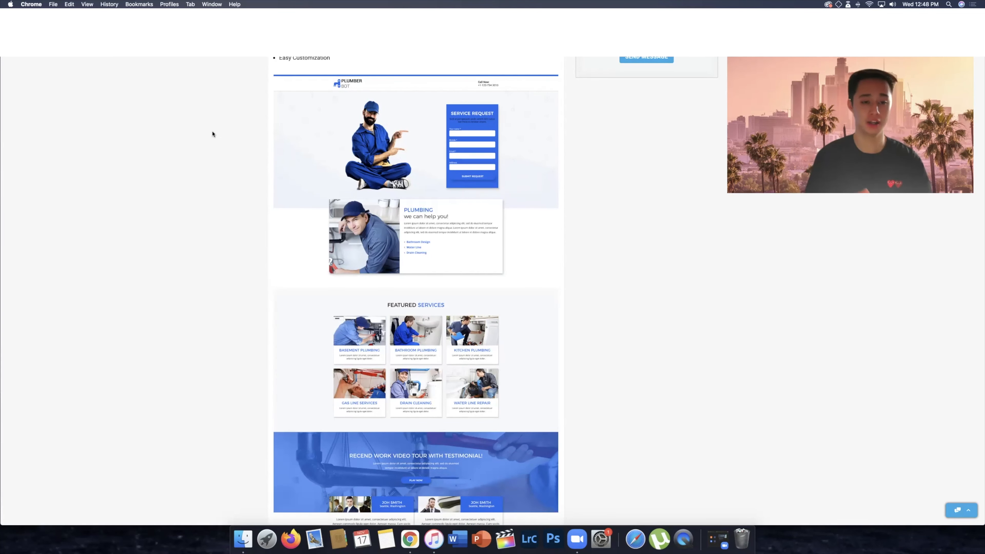
{"action": "left_click", "coordinate": [397, 16]}
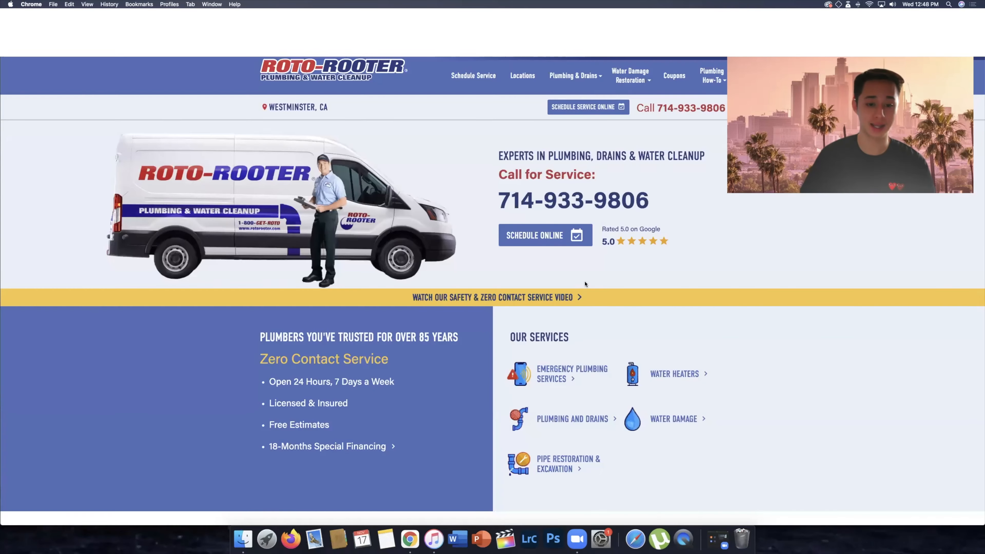
- Examine the Roto-Rooter Westminster page from its call-for-service header through the coupon offer, company benefits, service list and FAQ sections
{"action": "scroll", "coordinate": [811, 258], "scroll_direction": "down", "scroll_amount": 15}
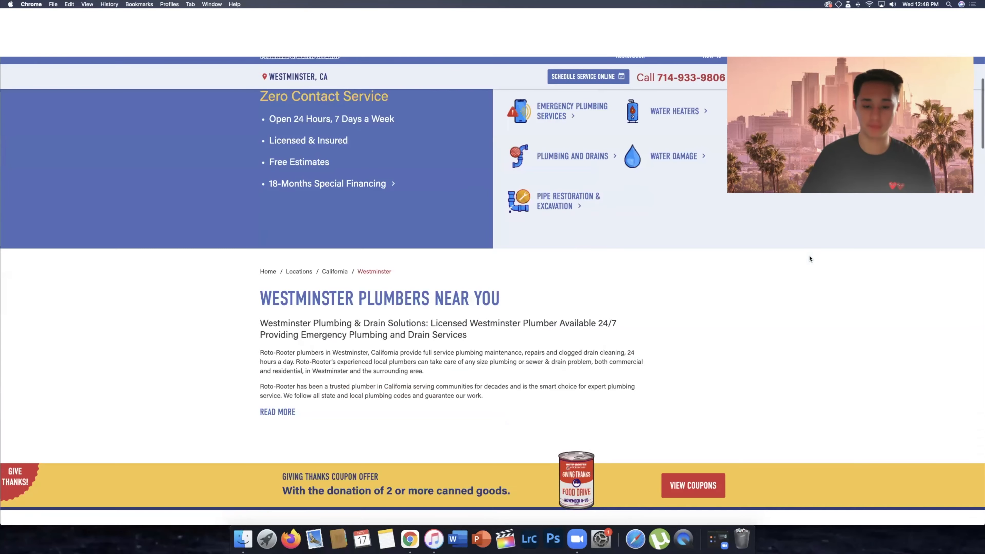
{"action": "scroll", "coordinate": [811, 258], "scroll_direction": "down", "scroll_amount": 20}
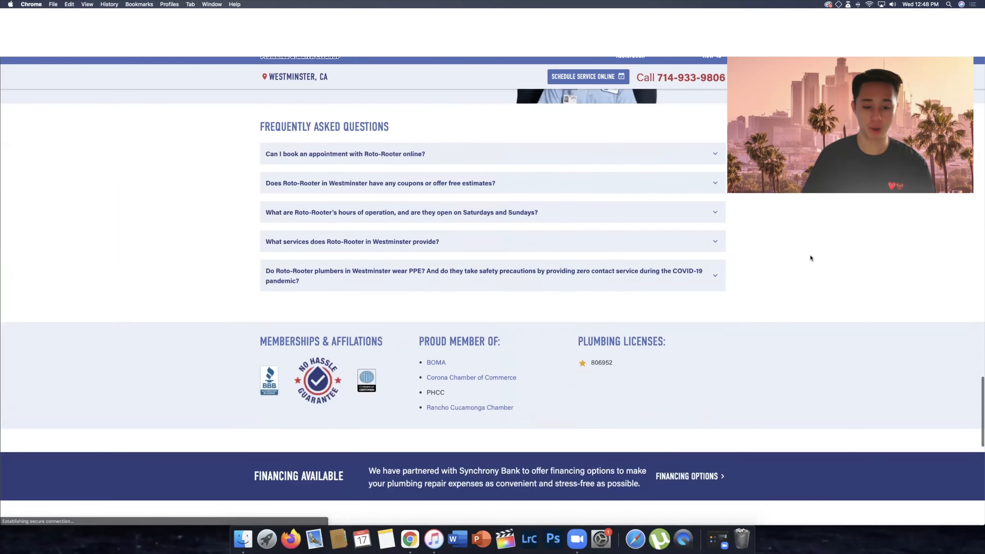
{"action": "scroll", "coordinate": [810, 257], "scroll_direction": "up", "scroll_amount": 10}
{"action": "scroll", "coordinate": [811, 258], "scroll_direction": "down", "scroll_amount": 20}
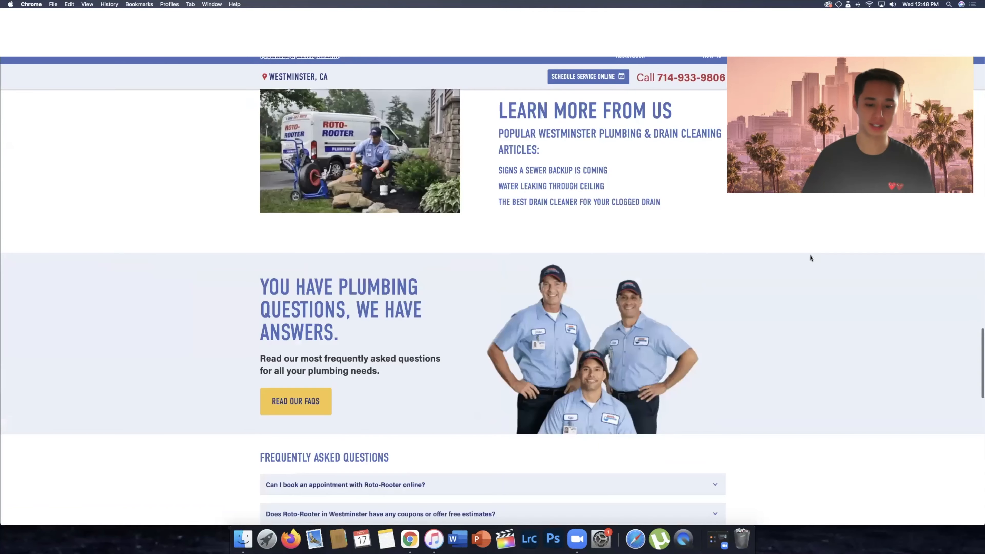
{"action": "scroll", "coordinate": [811, 257], "scroll_direction": "up", "scroll_amount": 20}
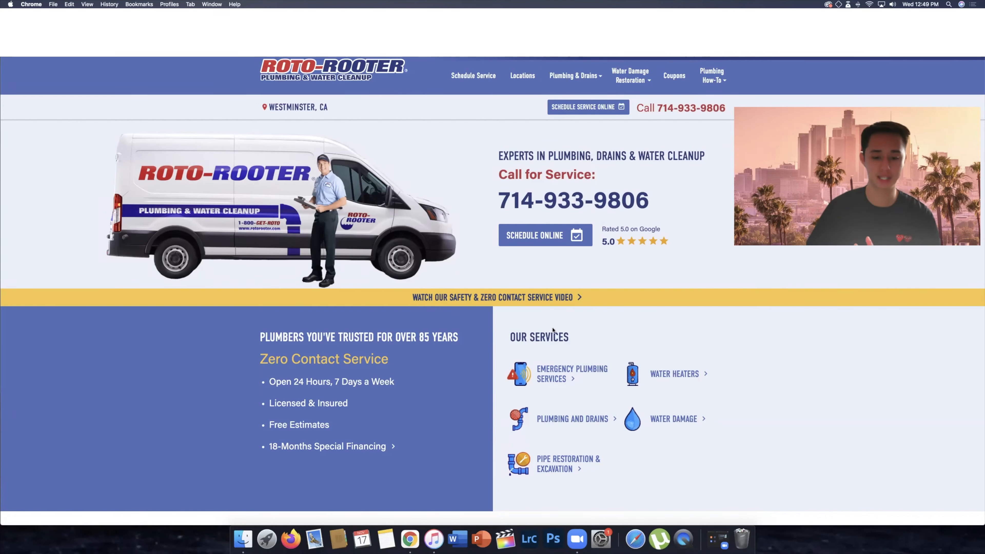
{"action": "scroll", "coordinate": [581, 341], "scroll_direction": "down", "scroll_amount": 10}
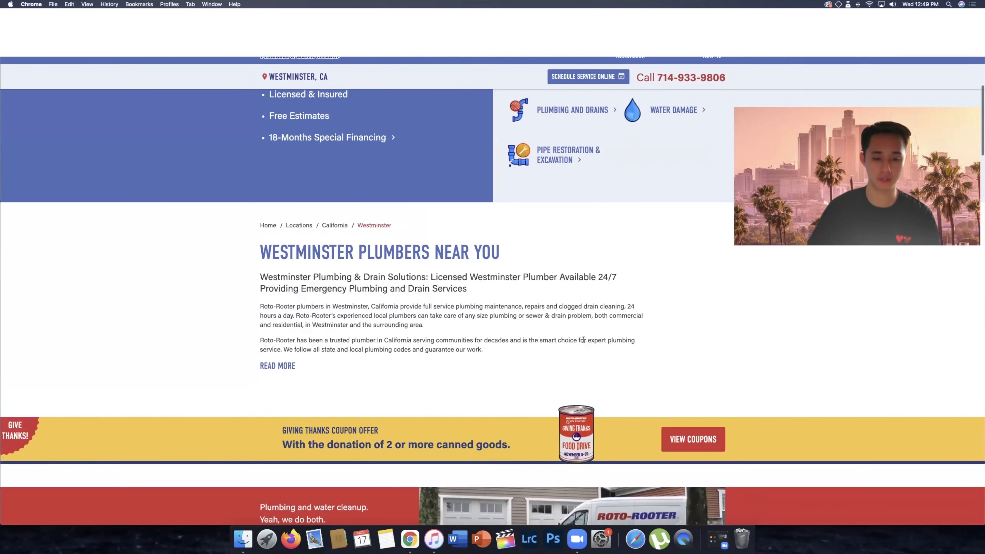
{"action": "scroll", "coordinate": [584, 341], "scroll_direction": "down", "scroll_amount": 6}
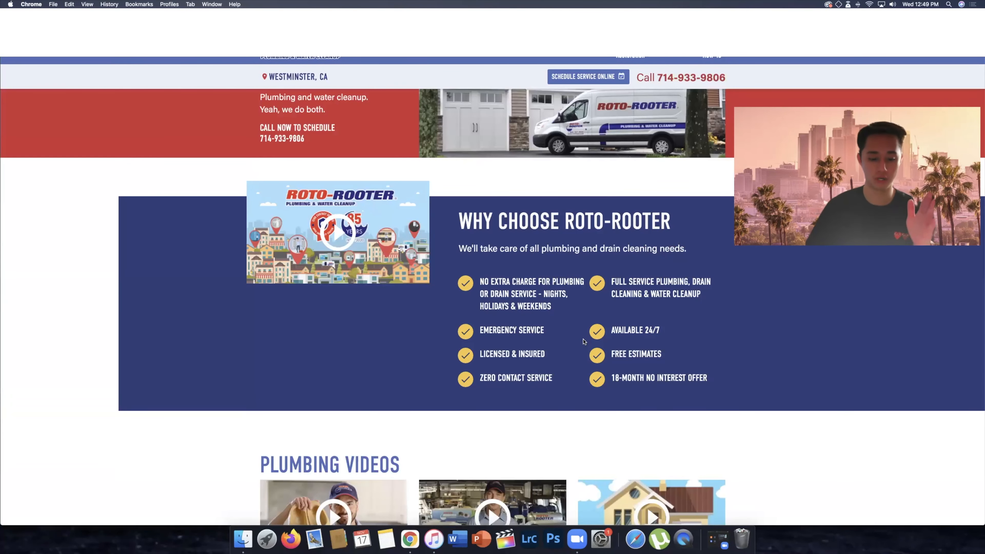
{"action": "scroll", "coordinate": [584, 342], "scroll_direction": "down", "scroll_amount": 15}
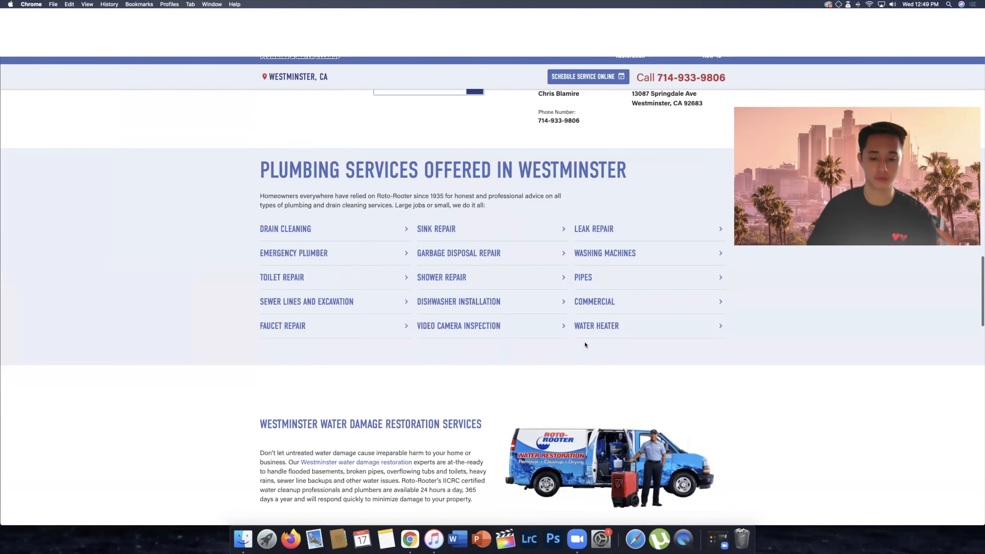
{"action": "scroll", "coordinate": [585, 344], "scroll_direction": "up", "scroll_amount": 20}
{"action": "scroll", "coordinate": [586, 344], "scroll_direction": "up", "scroll_amount": 10}
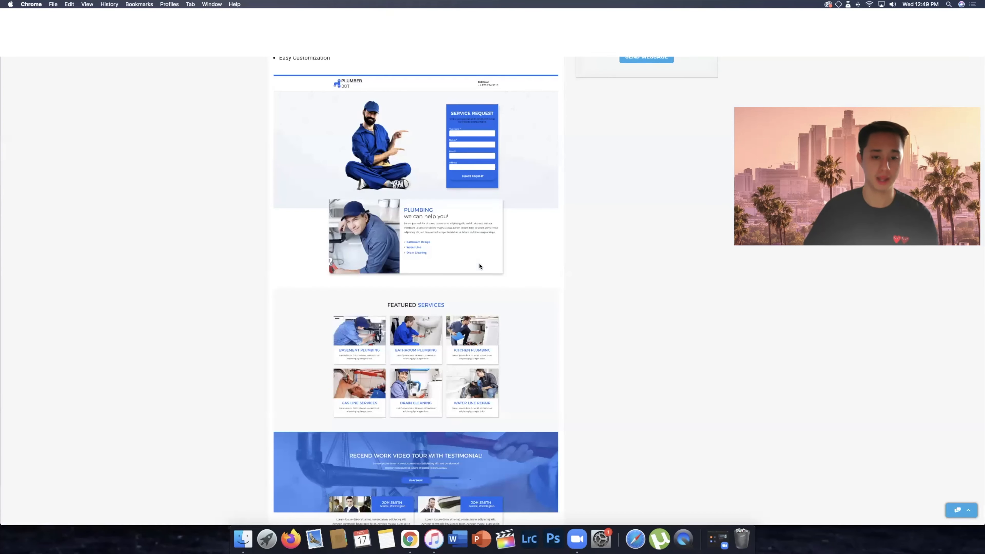
- Switch to the Plumber Bot template page and examine its header, service request form and featured services
{"action": "scroll", "coordinate": [539, 282], "scroll_direction": "down", "scroll_amount": 5}
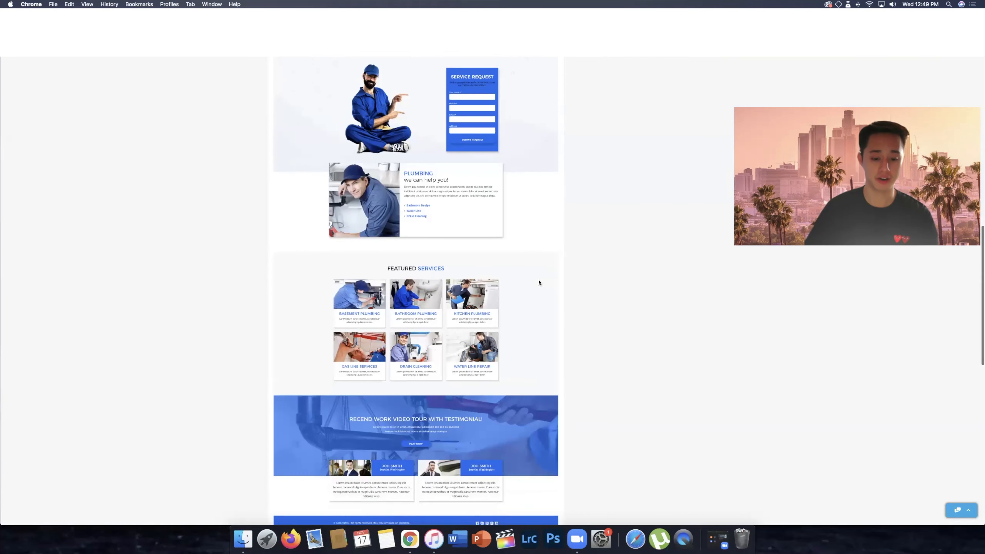
{"action": "scroll", "coordinate": [448, 290], "scroll_direction": "up", "scroll_amount": 4}
{"action": "scroll", "coordinate": [447, 291], "scroll_direction": "up", "scroll_amount": 2}
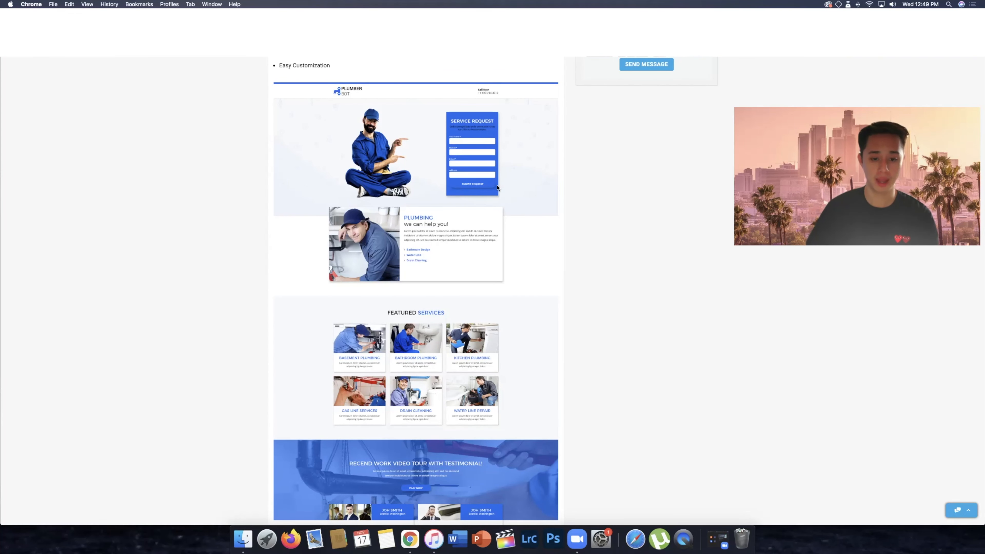
{"action": "scroll", "coordinate": [497, 188], "scroll_direction": "down", "scroll_amount": 2}
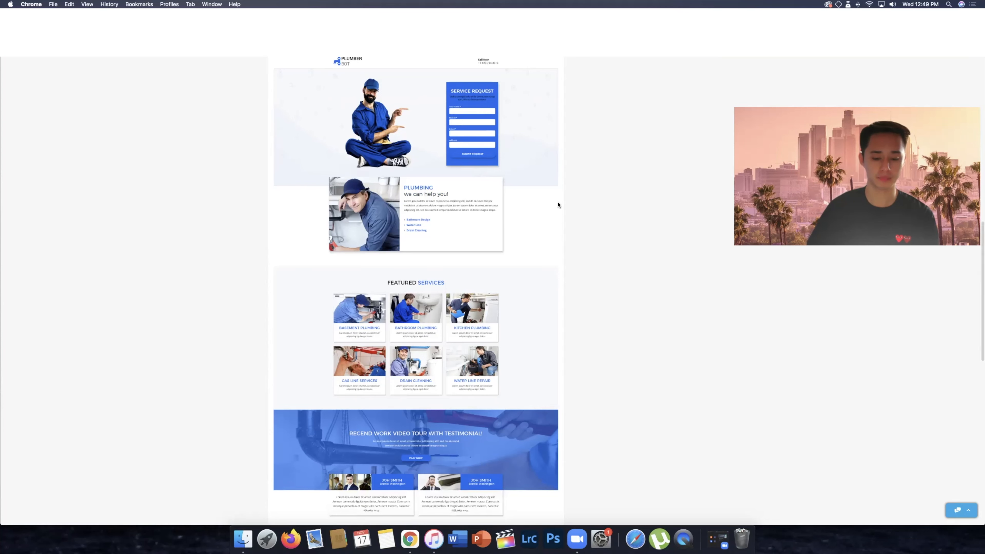
{"action": "scroll", "coordinate": [575, 208], "scroll_direction": "up", "scroll_amount": 1}
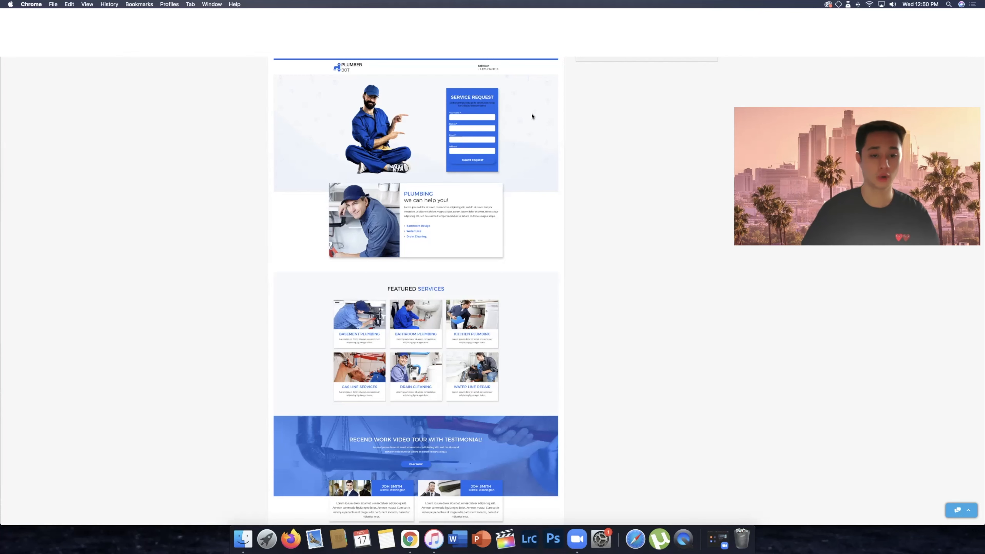
- Check the Unique Callers report for Oct 25 to Nov 3, 2021, and return to the Plumber Bot template's service request form
{"action": "left_click", "coordinate": [489, 74]}
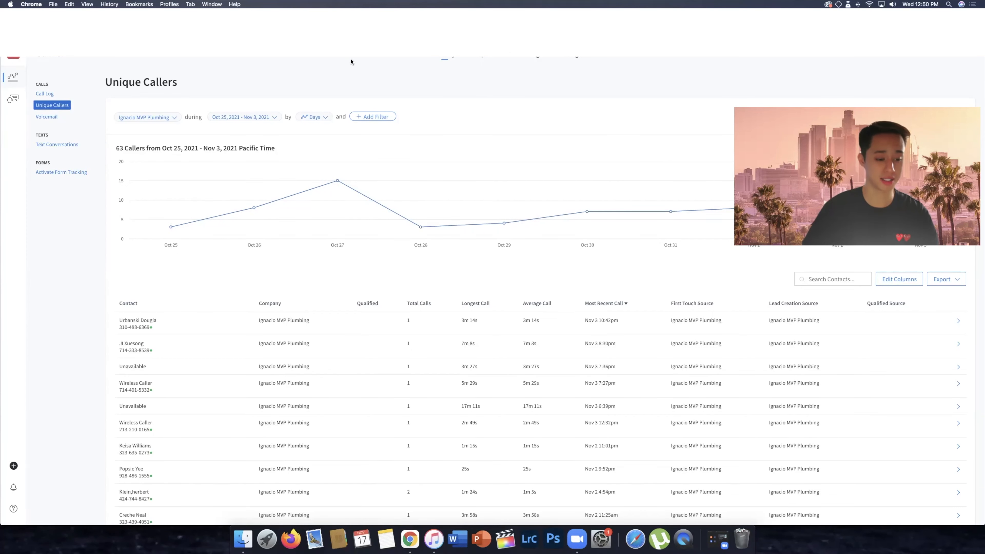
{"action": "key", "text": "ctrl+shift+Tab"}
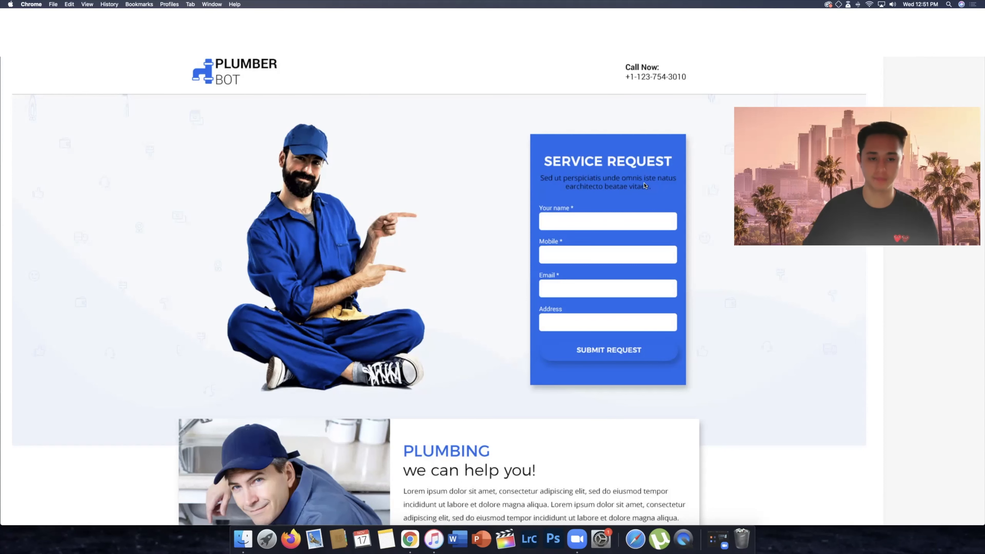
{"action": "left_click", "coordinate": [414, 174]}
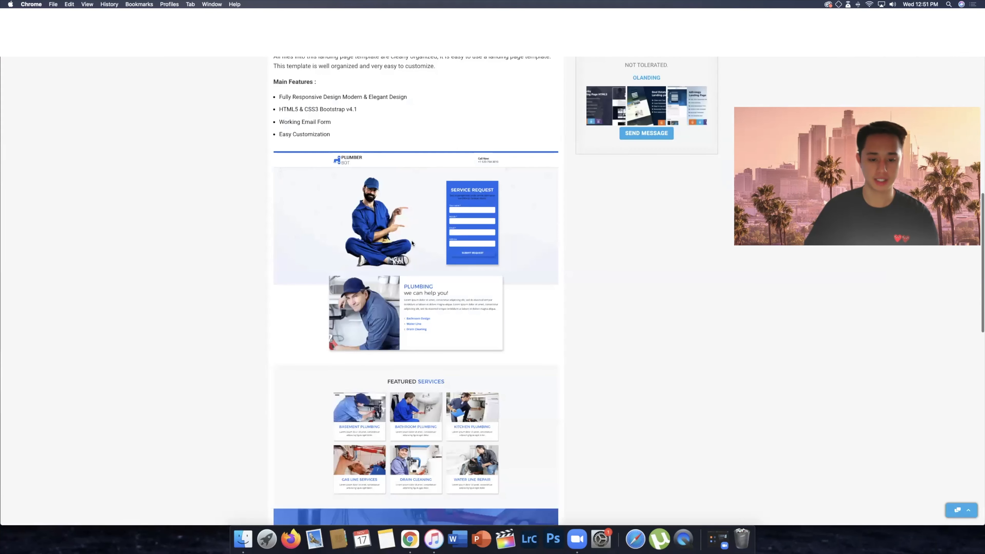
- Examine the Plumber Bot template's full layout, from the service request form down to the testimonials and footer
{"action": "scroll", "coordinate": [412, 243], "scroll_direction": "down", "scroll_amount": 3}
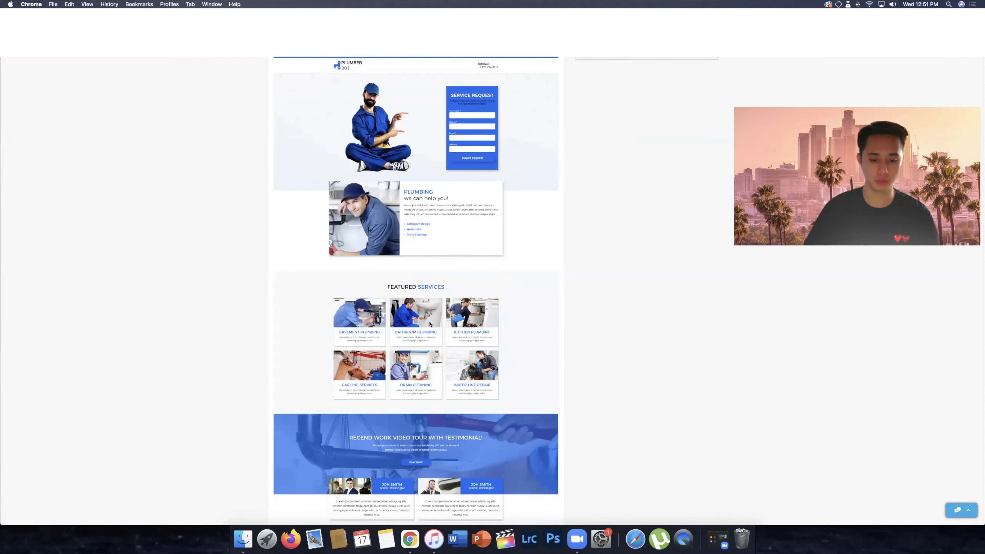
{"action": "scroll", "coordinate": [453, 294], "scroll_direction": "up", "scroll_amount": 3}
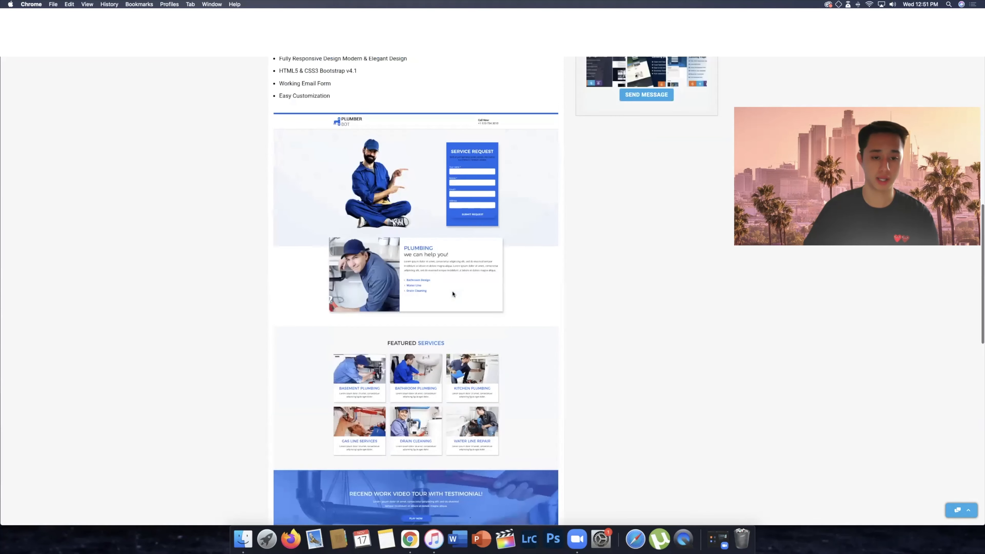
{"action": "scroll", "coordinate": [452, 294], "scroll_direction": "down", "scroll_amount": 2}
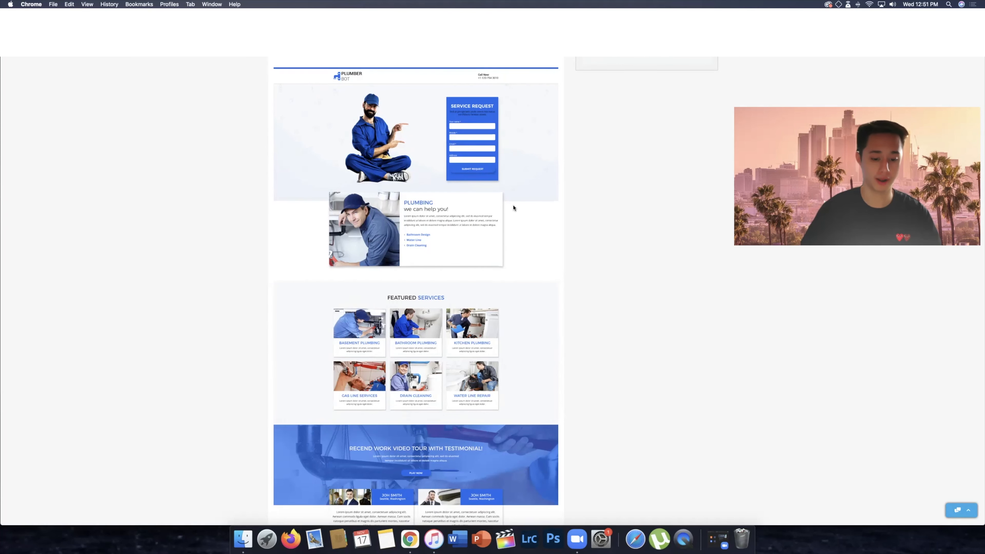
{"action": "scroll", "coordinate": [513, 208], "scroll_direction": "down", "scroll_amount": 2}
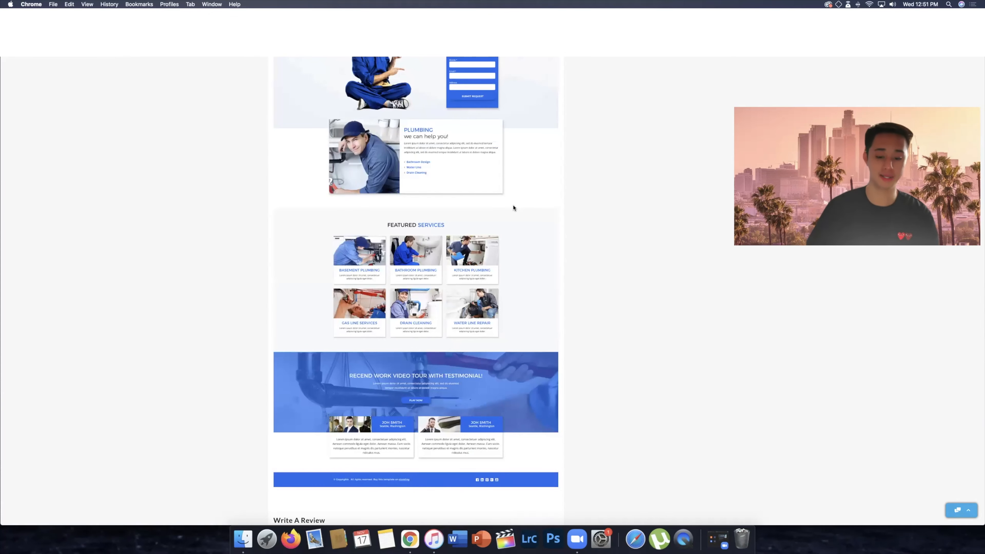
{"action": "scroll", "coordinate": [514, 208], "scroll_direction": "up", "scroll_amount": 2}
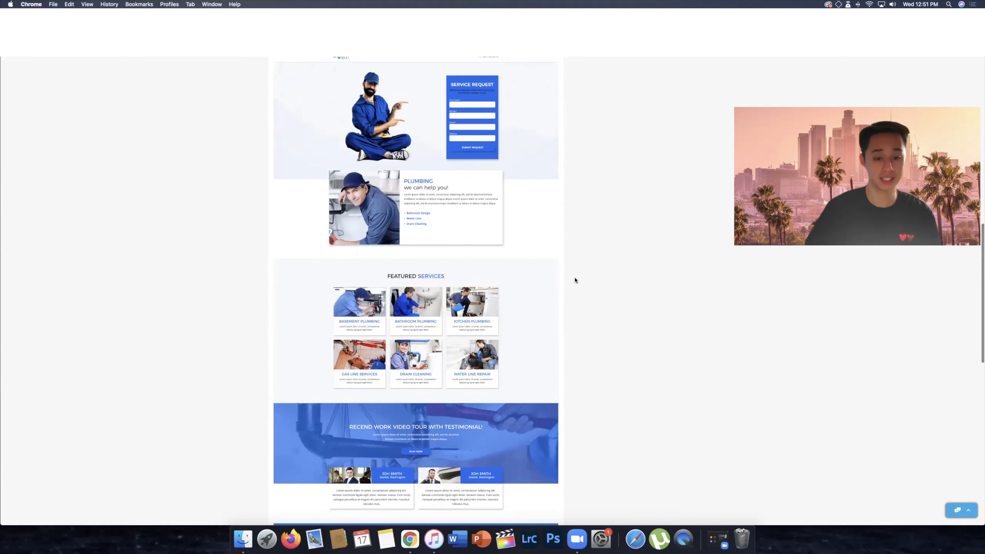
{"action": "scroll", "coordinate": [571, 280], "scroll_direction": "up", "scroll_amount": 1}
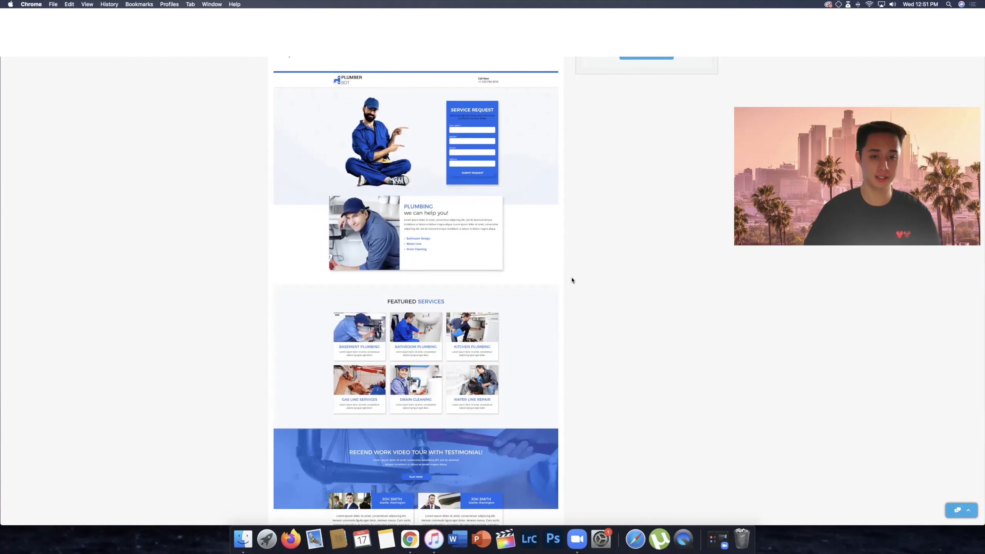
{"action": "scroll", "coordinate": [458, 203], "scroll_direction": "down", "scroll_amount": 2}
{"action": "scroll", "coordinate": [465, 199], "scroll_direction": "up", "scroll_amount": 1}
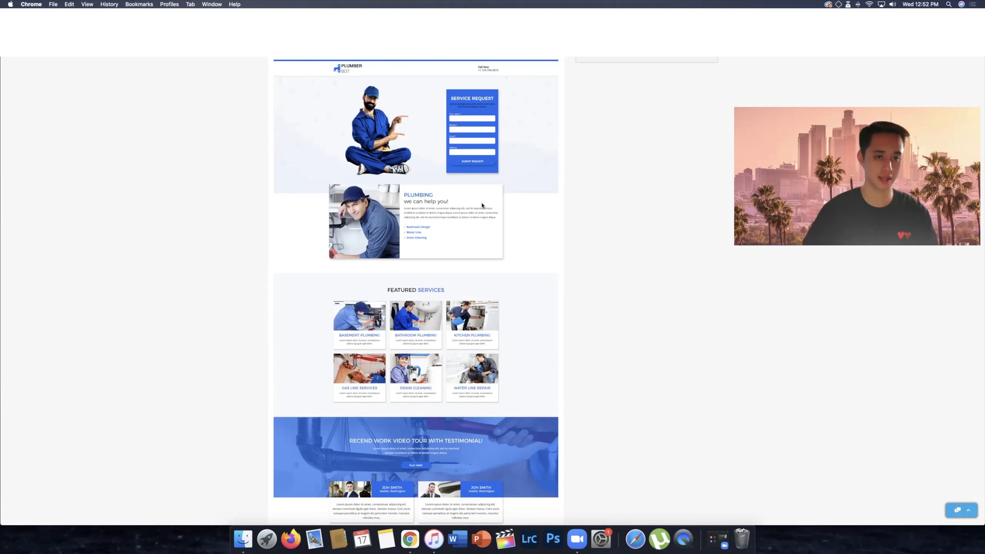
- Return to the plumber landing page image results and run a Google search for "plumber near me"
{"action": "left_click", "coordinate": [191, 110]}
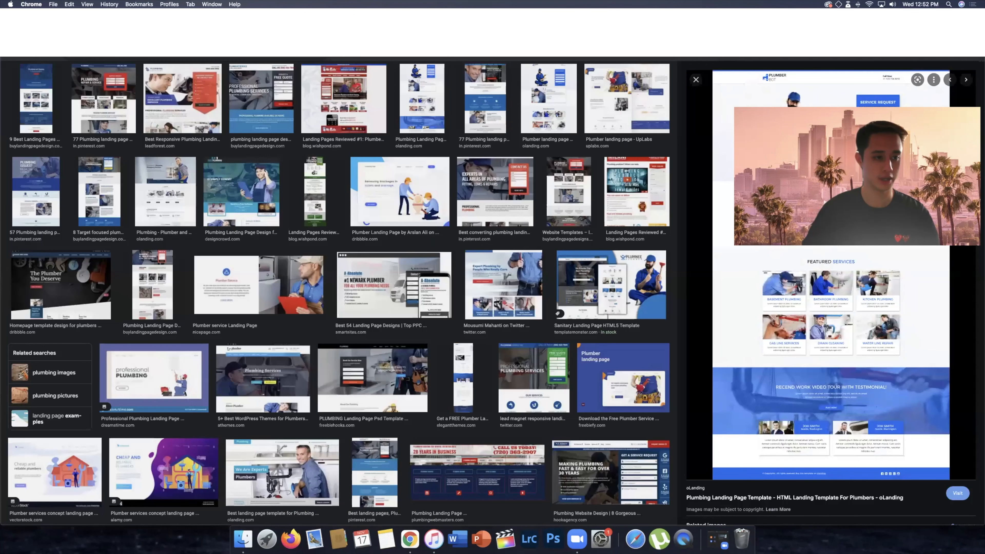
{"action": "left_click", "coordinate": [198, 54]}
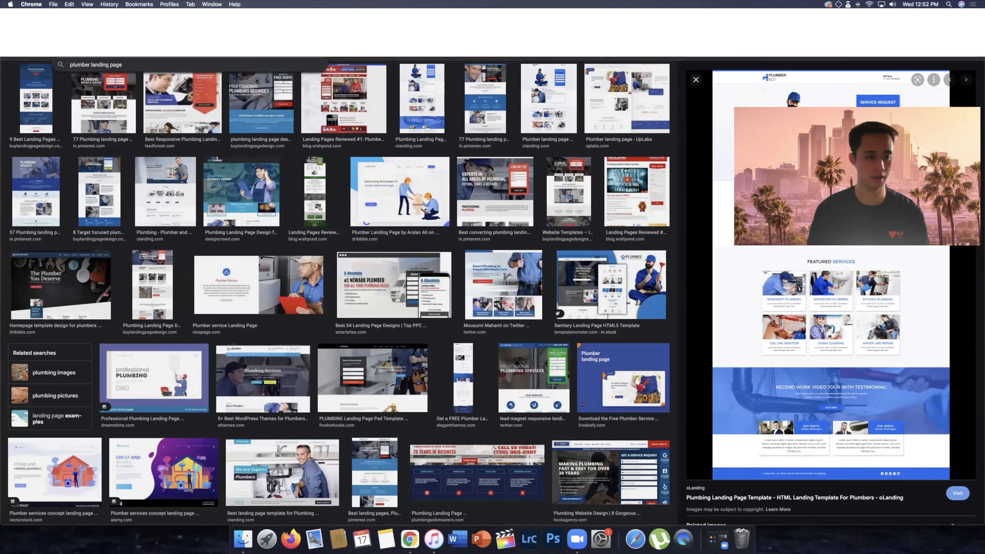
{"action": "key", "text": "BackSpace"}
{"action": "type", "text": "near"}
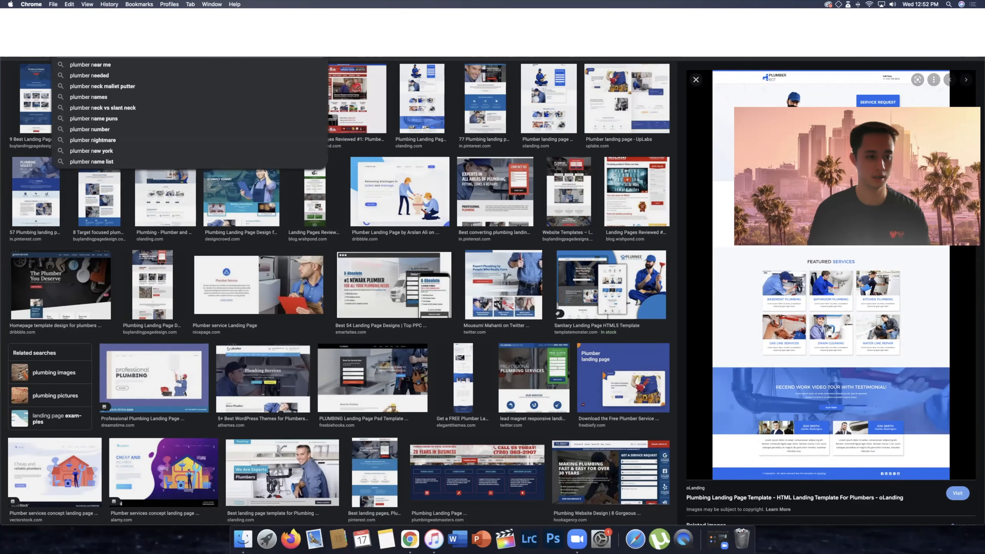
{"action": "type", "text": " me"}
{"action": "key", "text": "Return"}
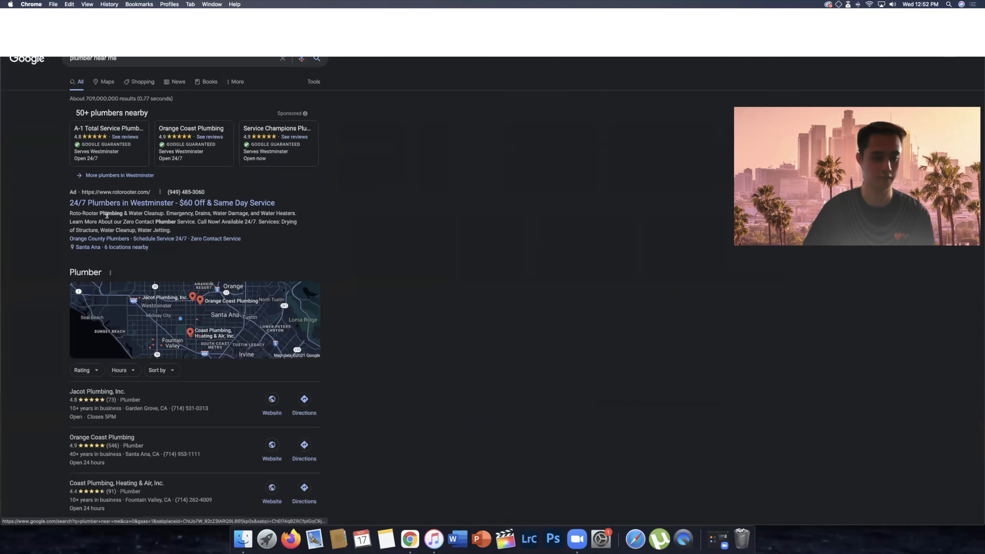